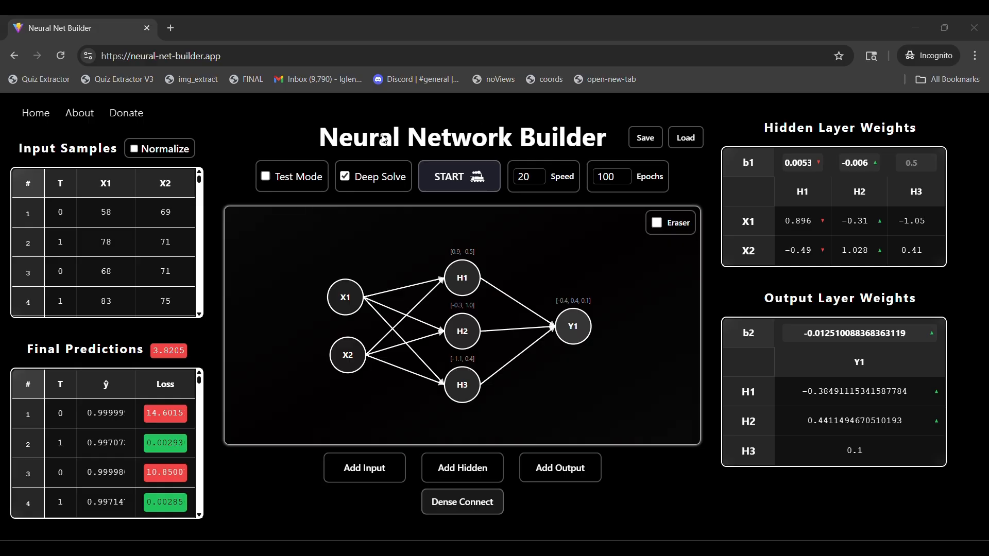
# Reload the Neural Network Builder page and load the network file trainDataInitial_NORMALIZE from the computer.
pyautogui.click(57, 56)
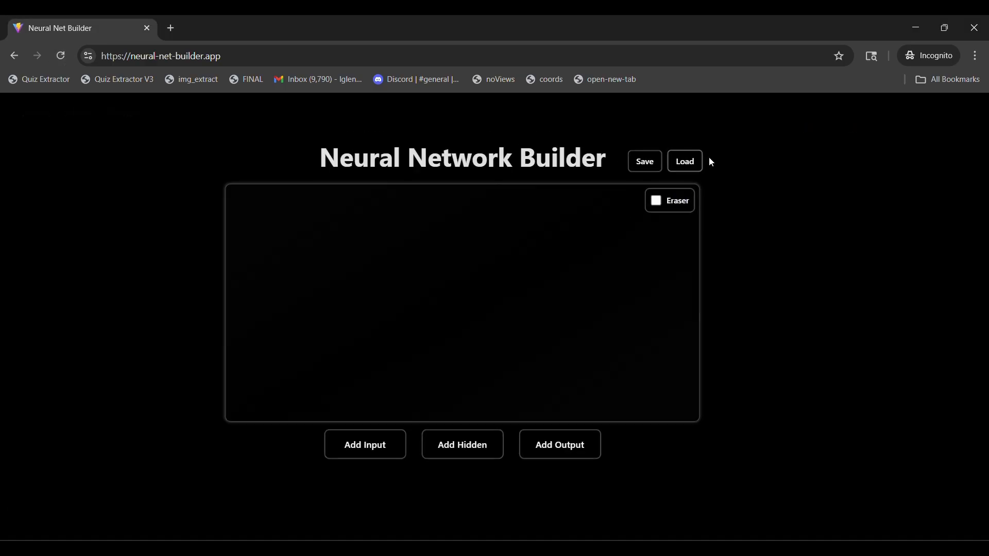
pyautogui.click(644, 547)
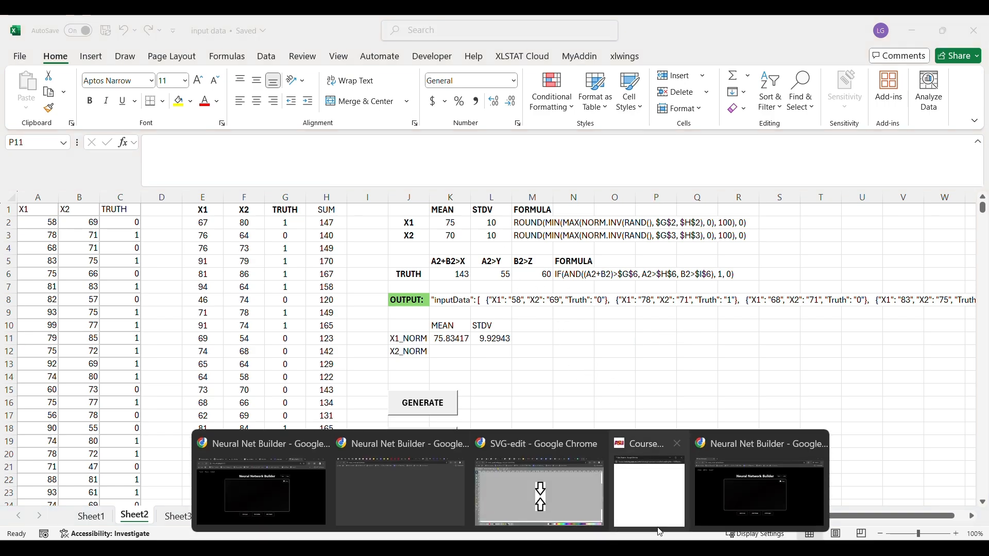
pyautogui.click(733, 490)
pyautogui.click(695, 161)
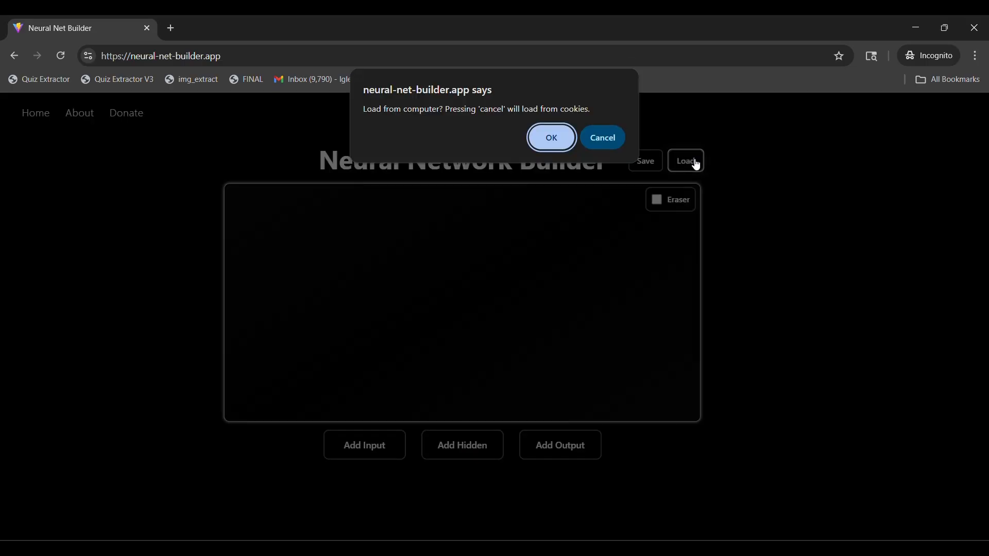
pyautogui.click(543, 136)
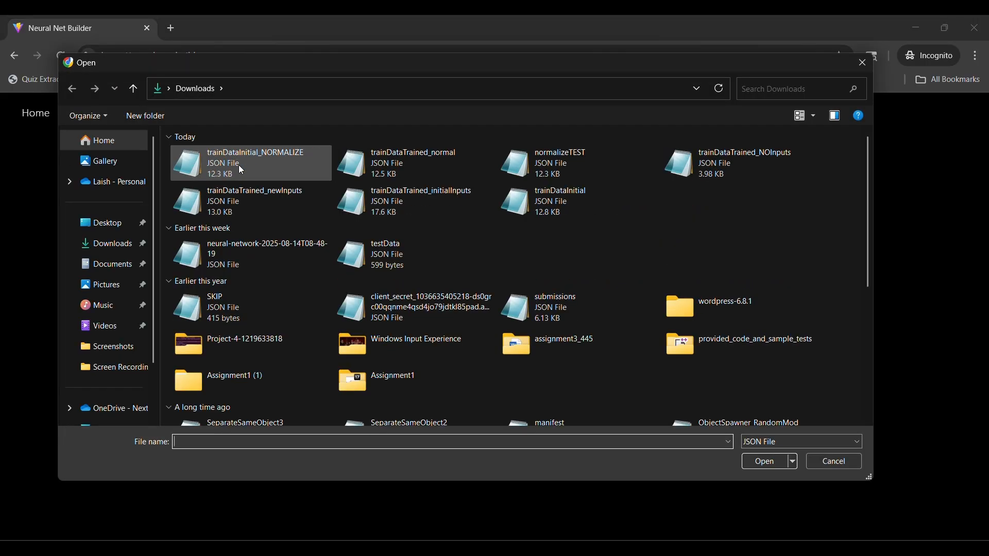
pyautogui.doubleClick(237, 161)
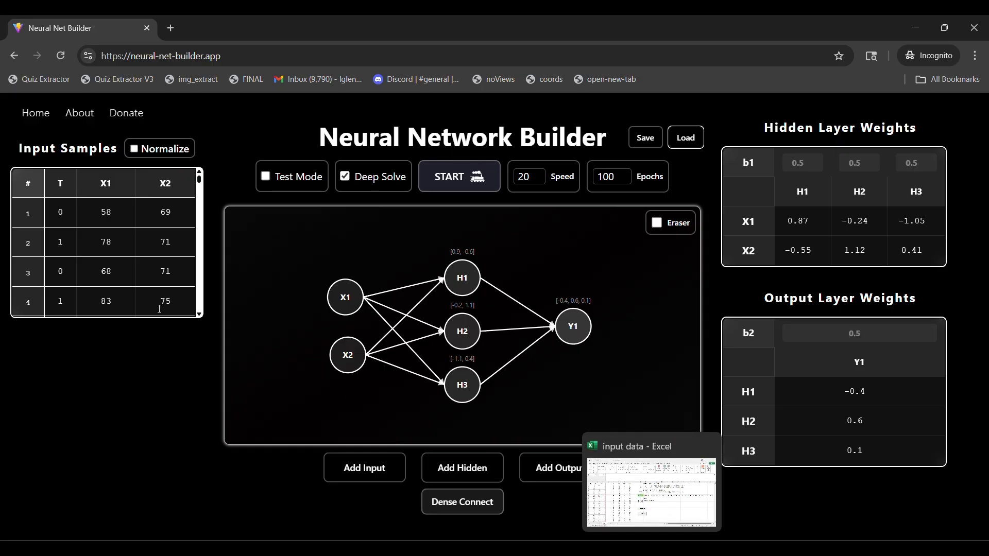
# Review the loaded input samples and the sample-generating formulas in the Excel workbook "input data", and return to the Neural Network Builder.
pyautogui.scroll(-20, 156, 236)
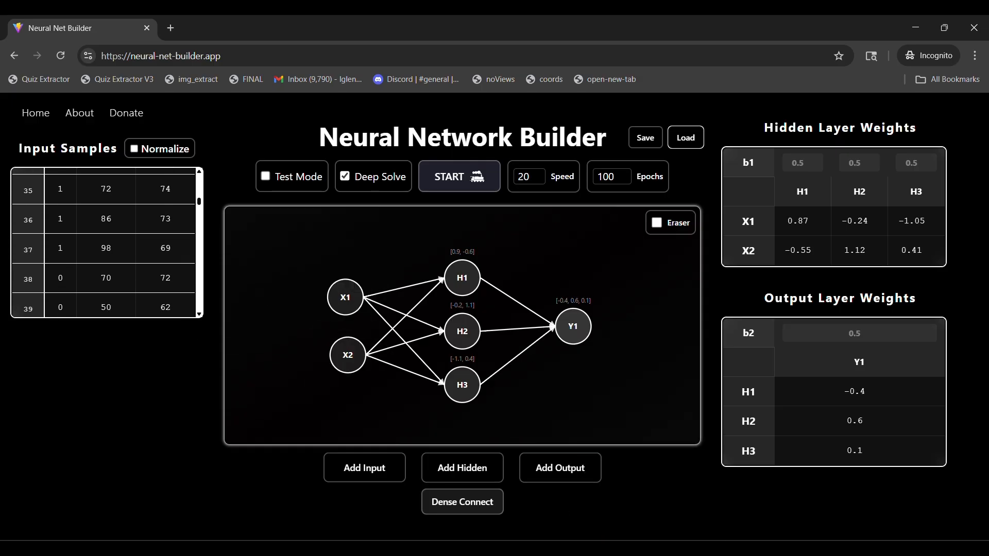
pyautogui.click(645, 493)
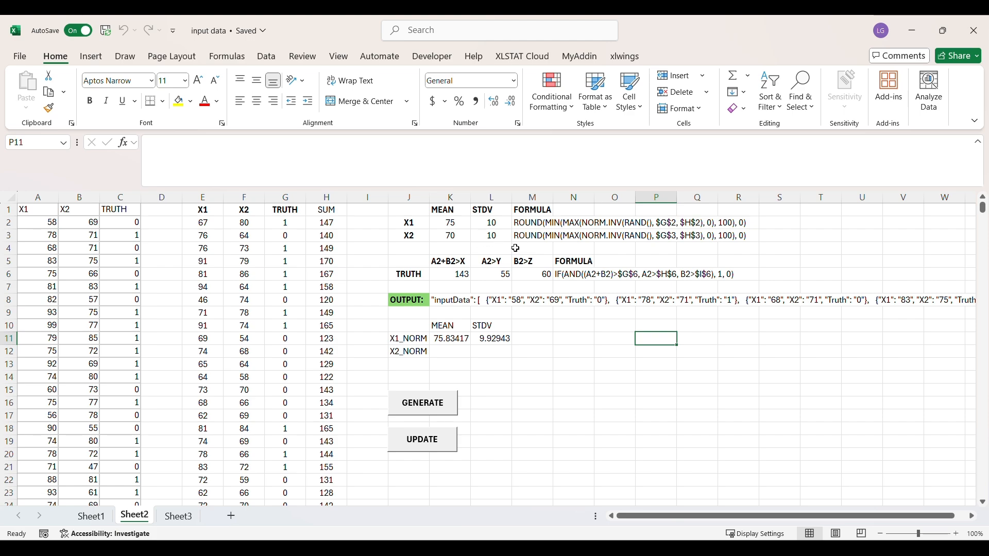
pyautogui.scroll(-1, 579, 242)
pyautogui.scroll(1, 572, 238)
pyautogui.moveTo(558, 530)
pyautogui.click(734, 478)
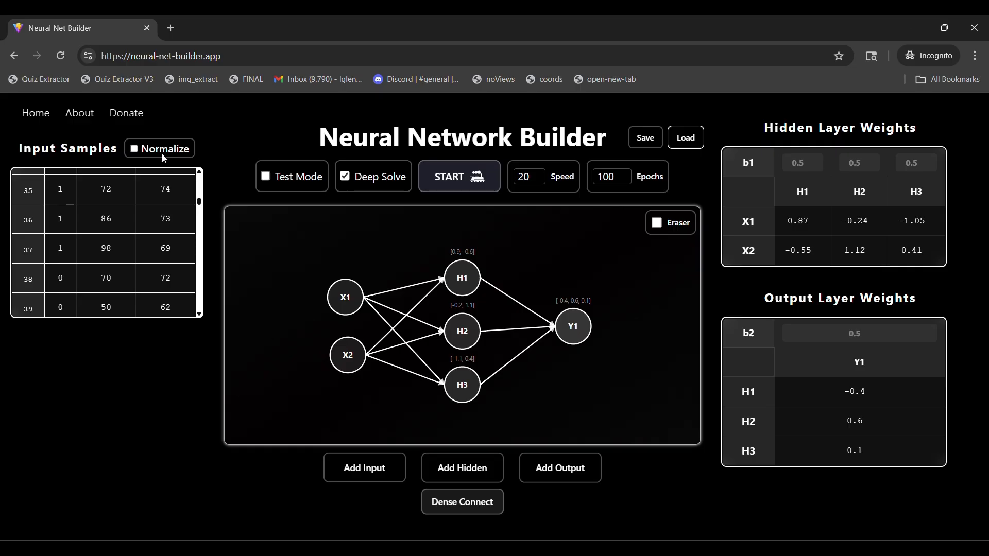
pyautogui.scroll(15, 175, 206)
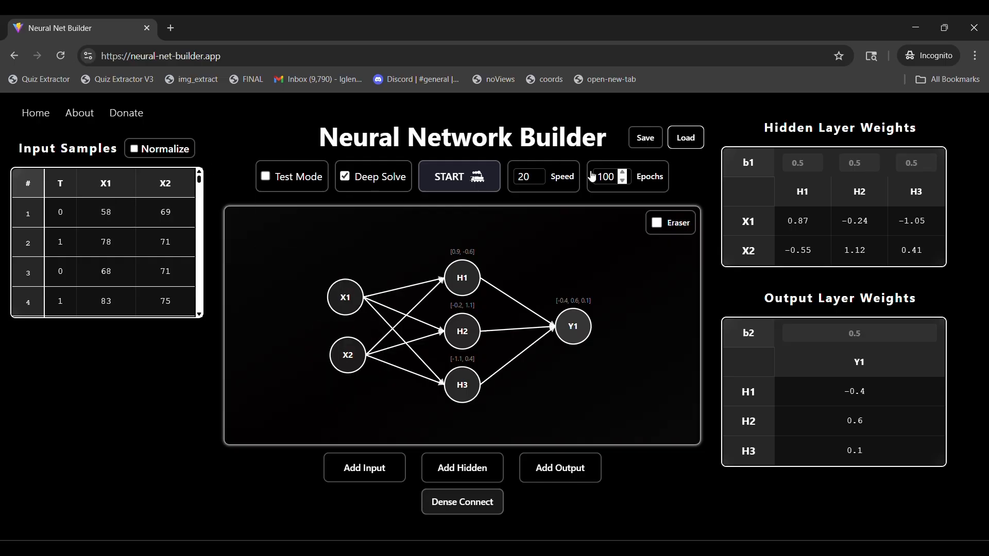
# Set the epochs to 500 and train the network on the samples without normalization.
pyautogui.moveTo(616, 175); pyautogui.dragTo(590, 178)
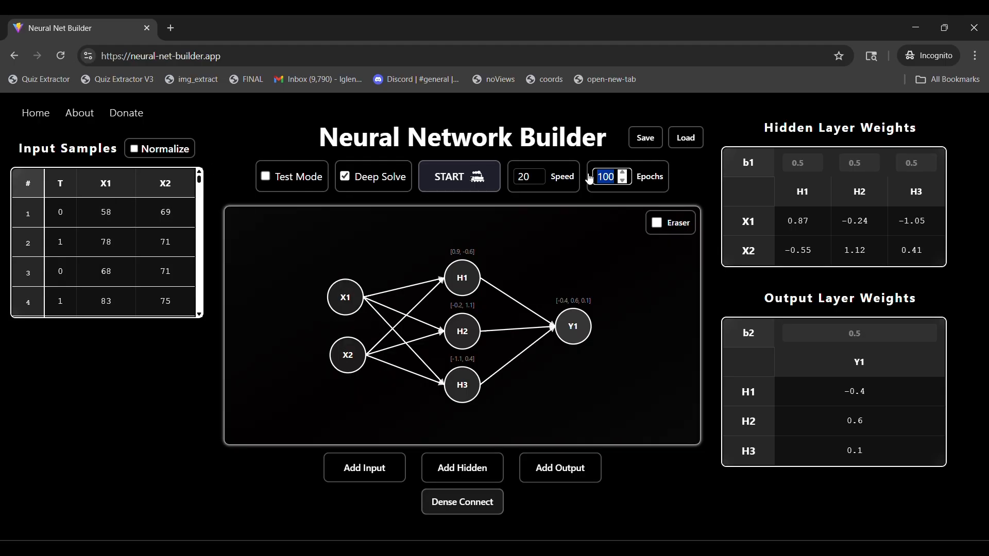
pyautogui.write('50')
pyautogui.click(456, 172)
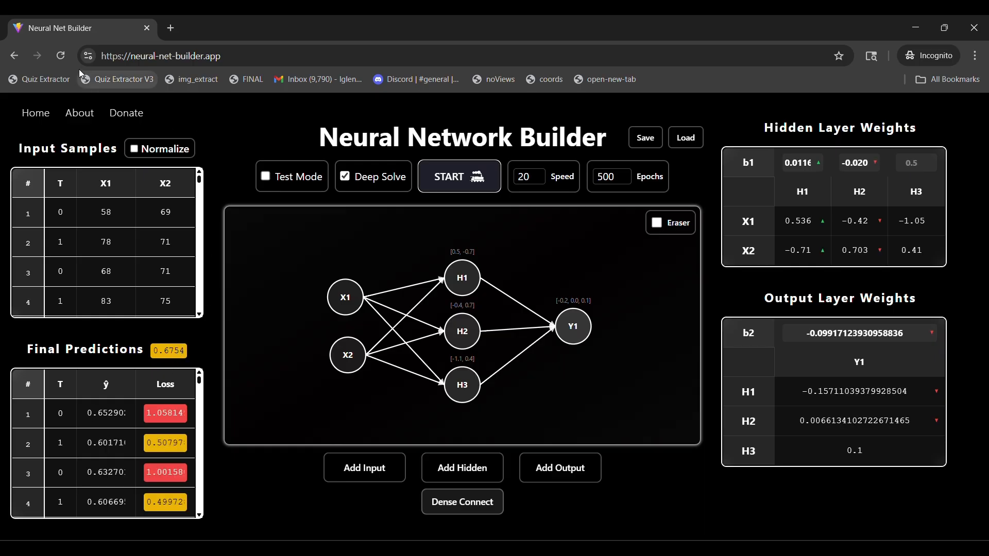
# Refresh the page to load trainDataInitial_NORMALIZE from the computer again, and normalize the input samples.
pyautogui.press('F5')
pyautogui.click(671, 153)
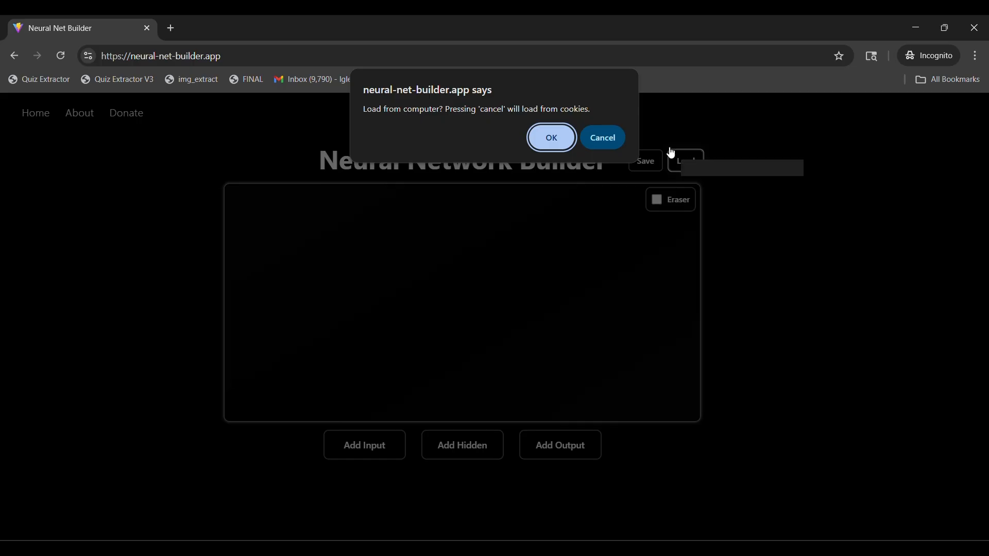
pyautogui.click(549, 139)
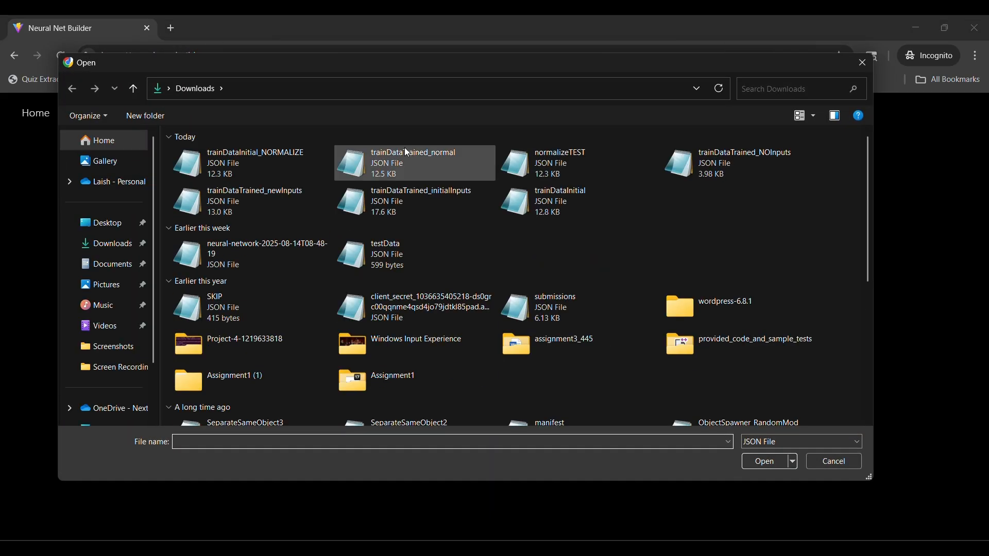
pyautogui.doubleClick(245, 152)
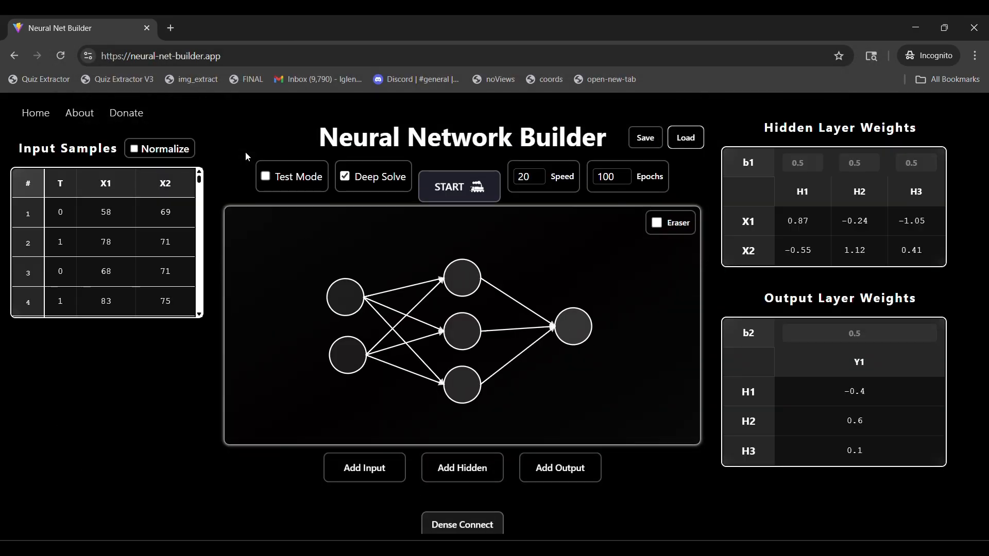
pyautogui.click(163, 150)
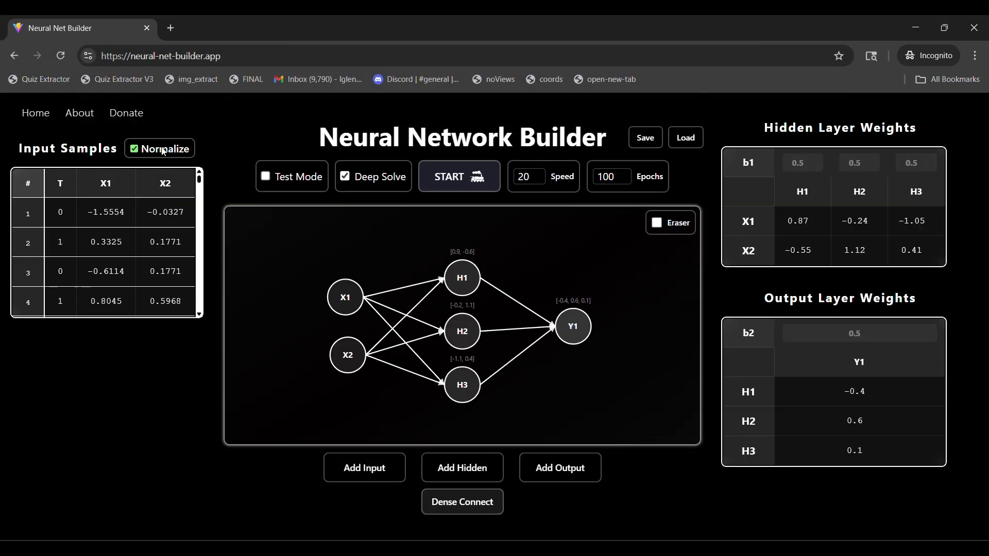
# Set the epochs to 500, train the network on the normalized samples and check the per-sample losses in the predictions.
pyautogui.click(621, 174)
pyautogui.doubleClick(613, 177)
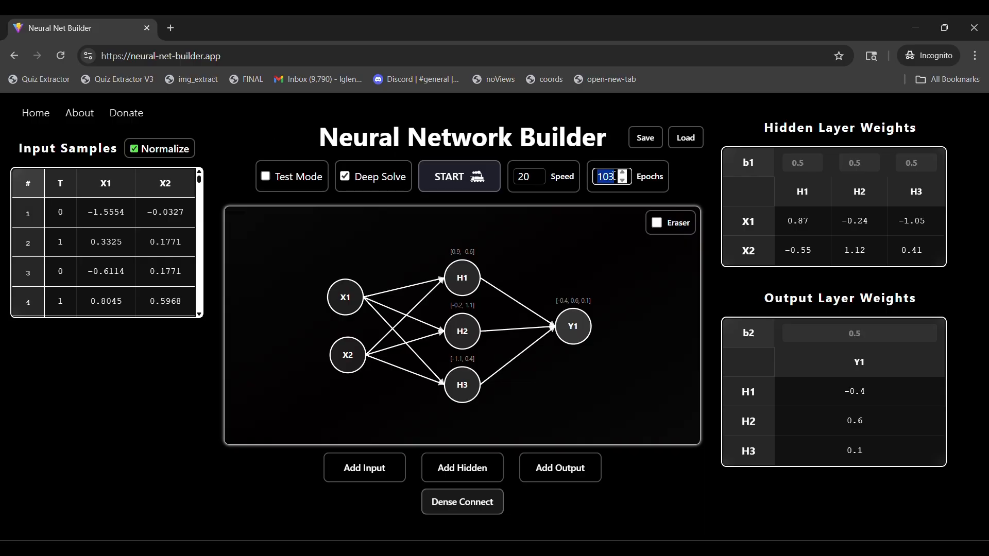
pyautogui.write('5')
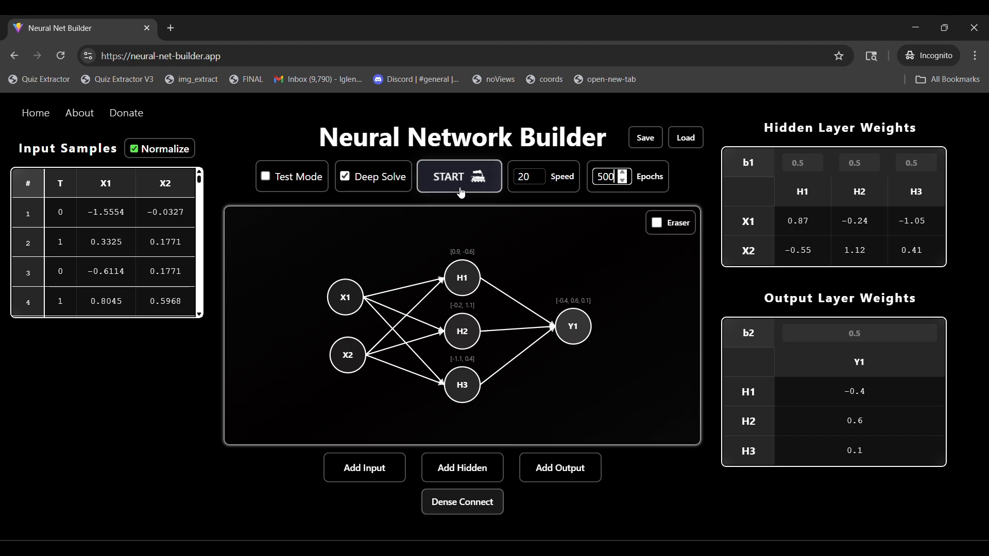
pyautogui.click(465, 186)
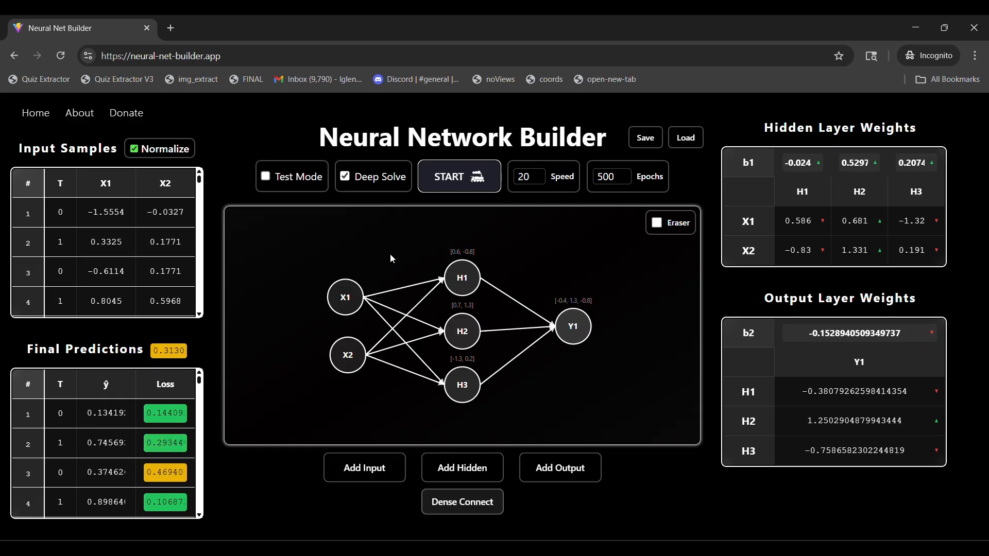
pyautogui.scroll(-5, 183, 402)
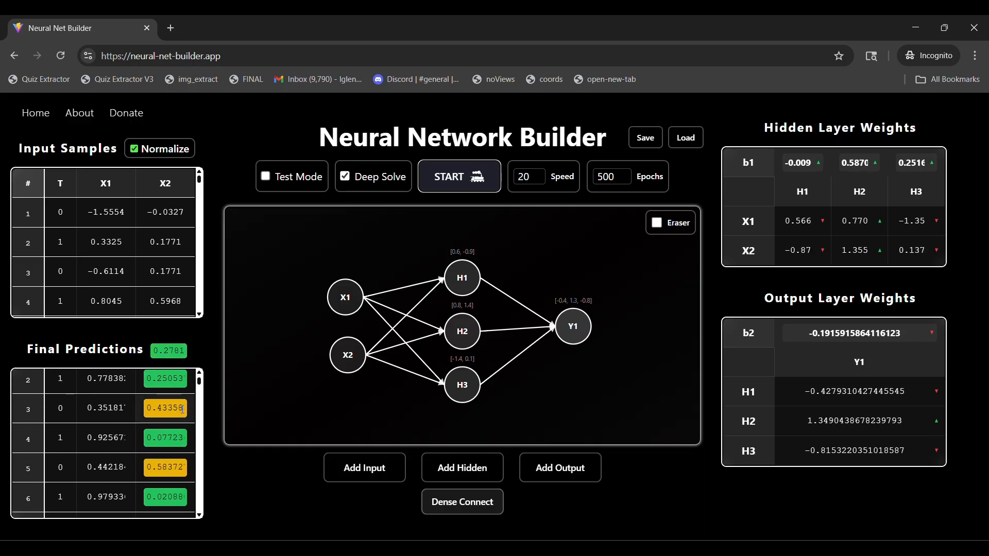
pyautogui.scroll(-3, 183, 403)
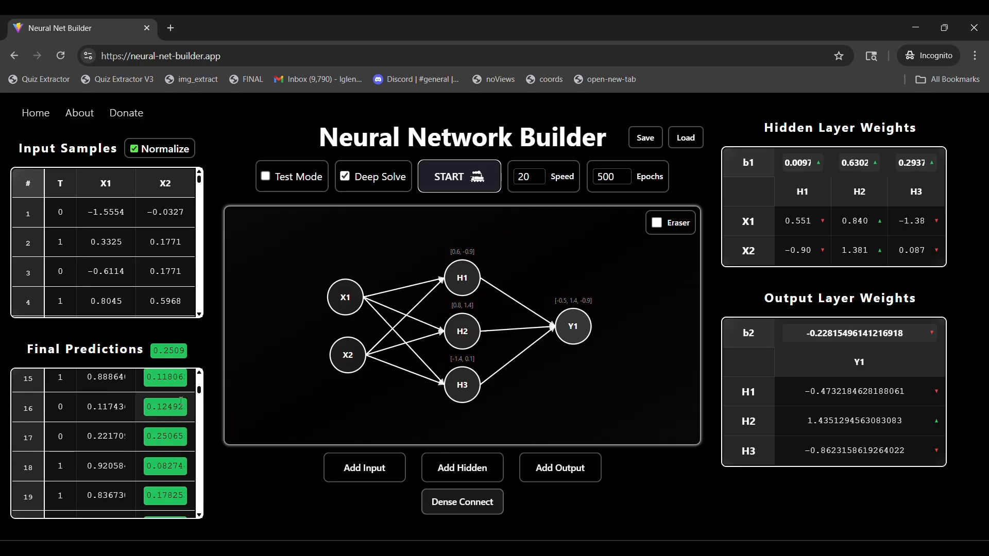
pyautogui.scroll(8, 176, 412)
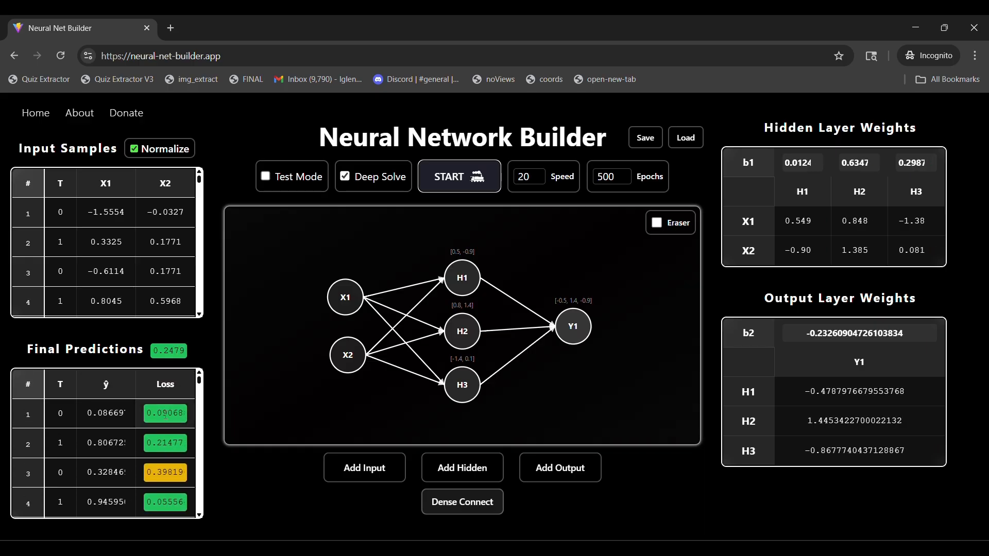
# Continue training the network with further 500-epoch runs, reviewing the losses throughout the Final Predictions table.
pyautogui.click(460, 189)
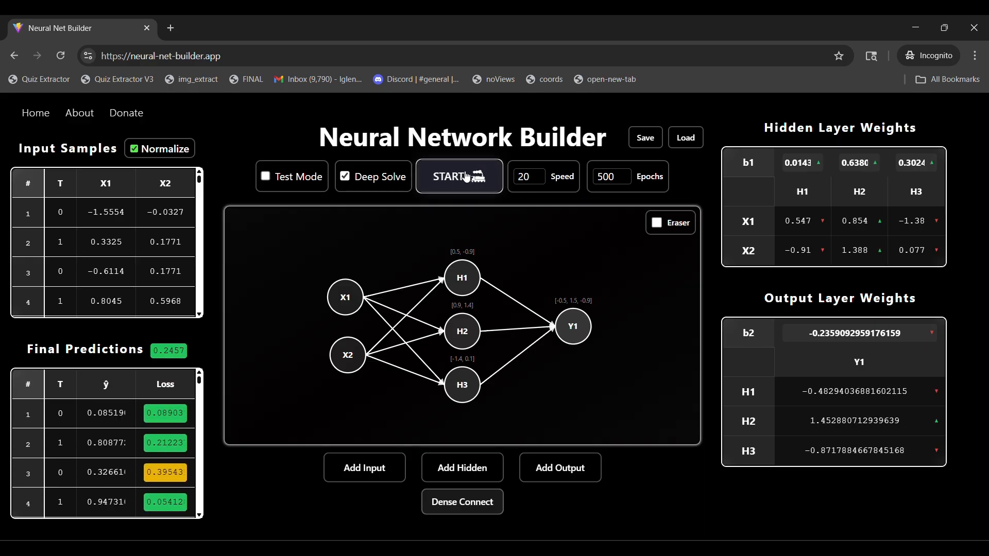
pyautogui.scroll(-3, 170, 414)
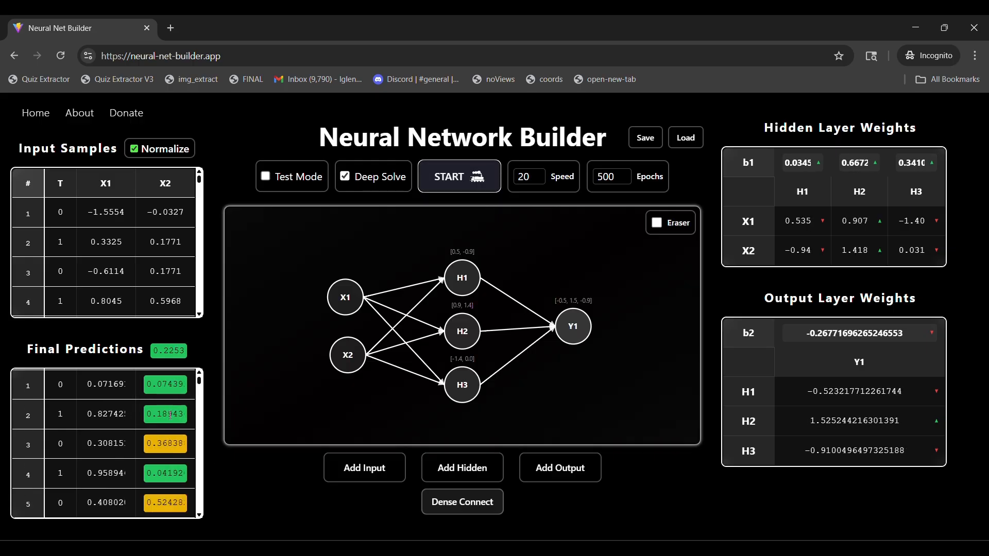
pyautogui.scroll(3, 167, 423)
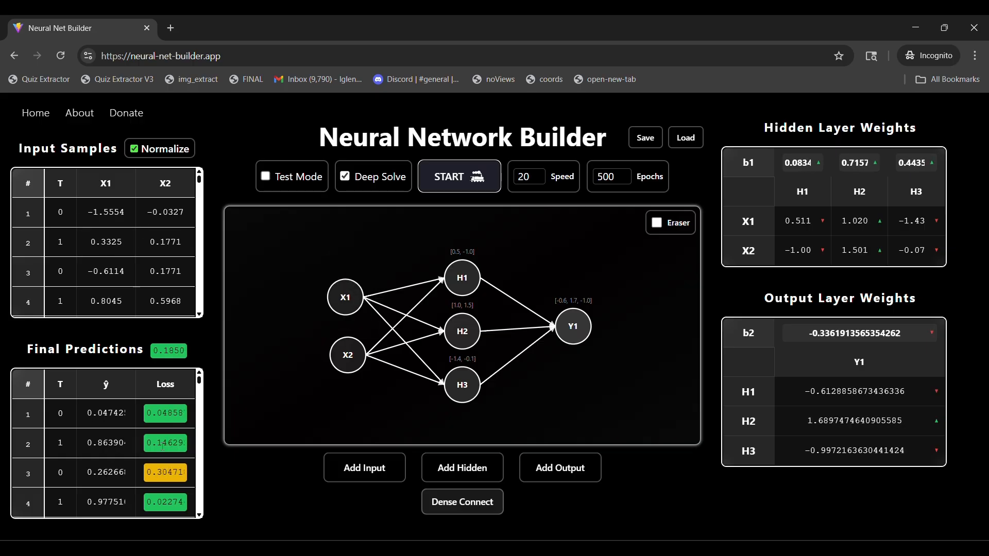
pyautogui.scroll(-6, 156, 413)
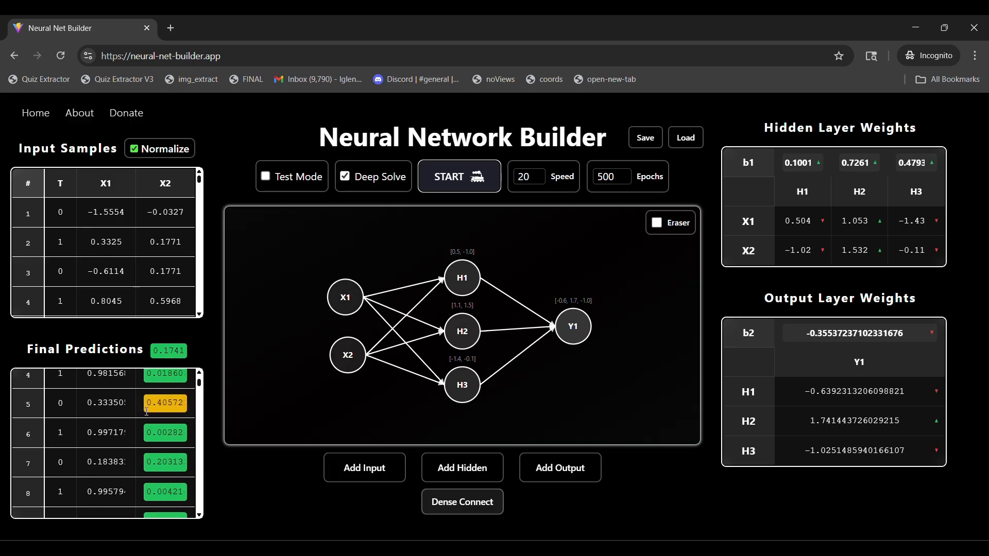
pyautogui.scroll(-12, 147, 409)
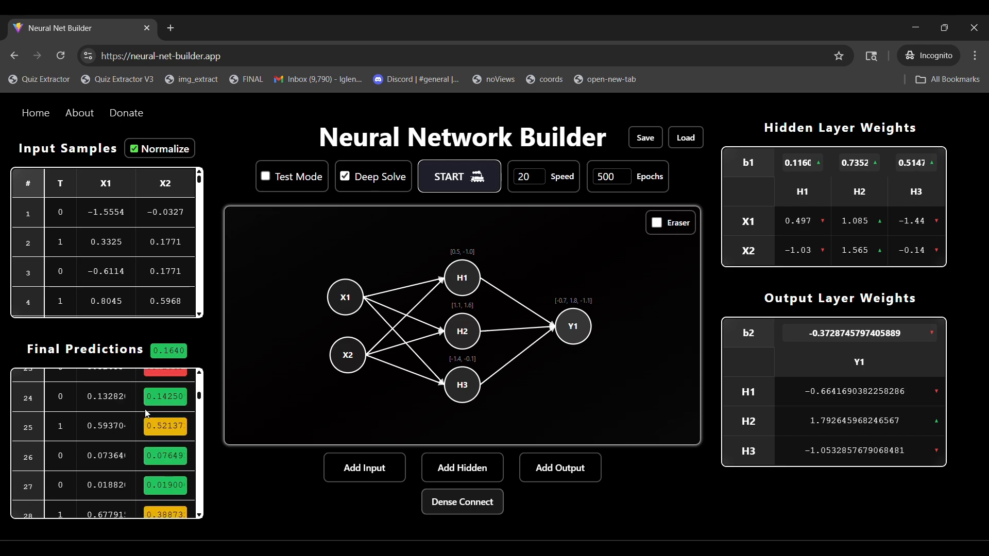
pyautogui.scroll(-16, 144, 406)
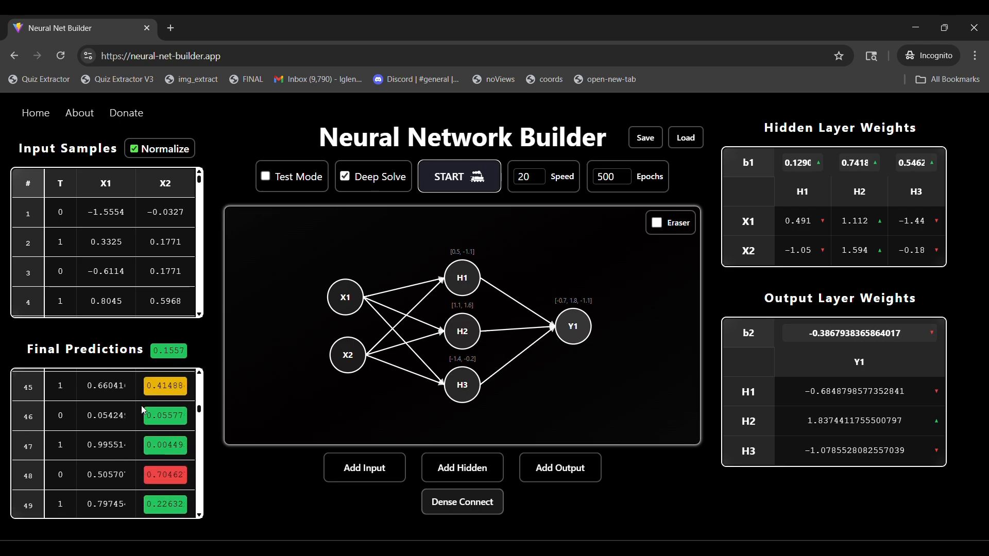
pyautogui.scroll(20, 147, 437)
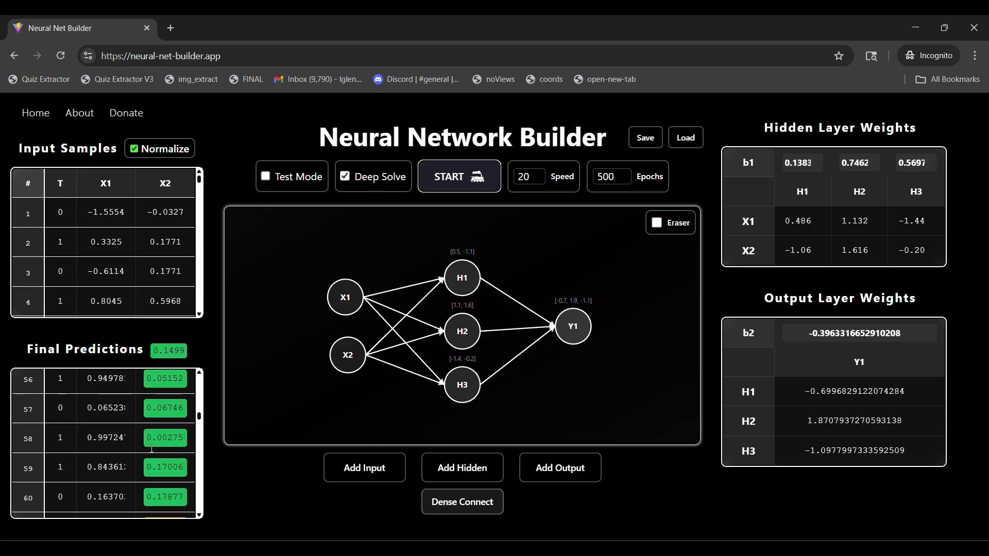
pyautogui.scroll(5, 150, 453)
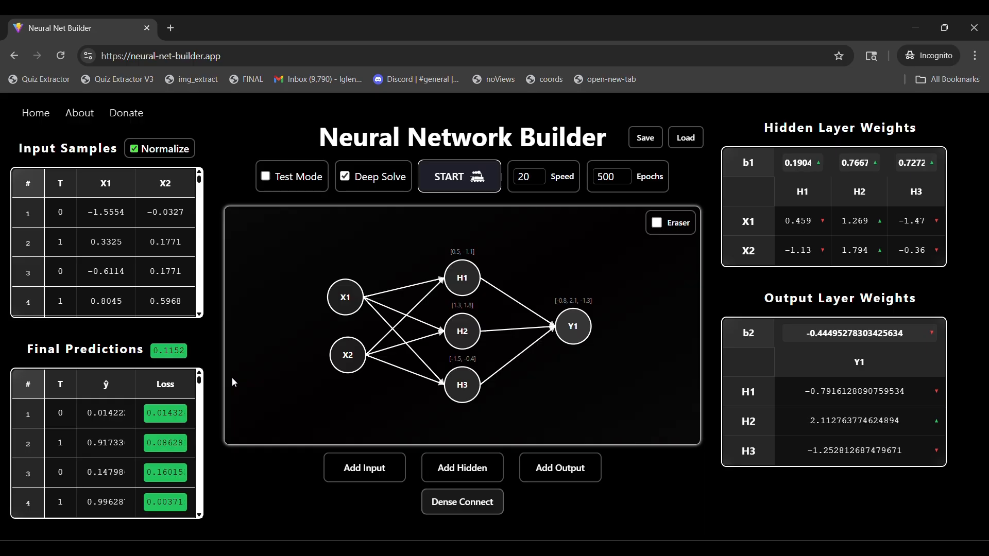
pyautogui.scroll(-5, 175, 398)
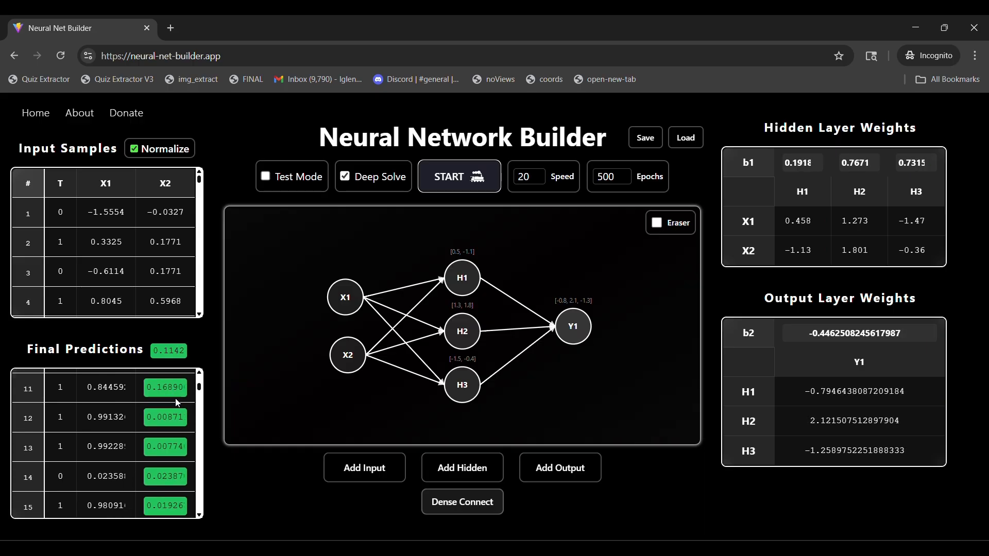
pyautogui.scroll(-20, 175, 398)
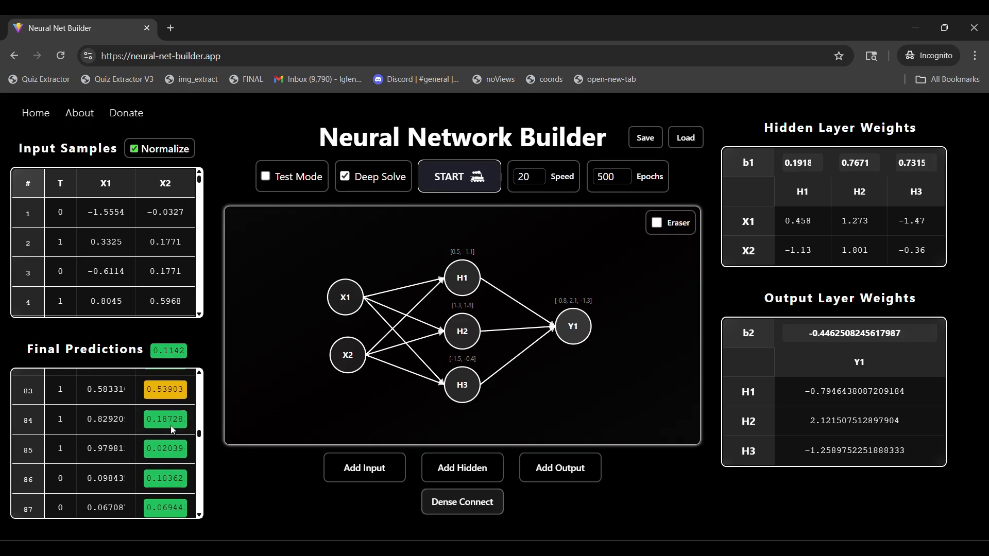
pyautogui.moveTo(199, 446); pyautogui.dragTo(202, 380)
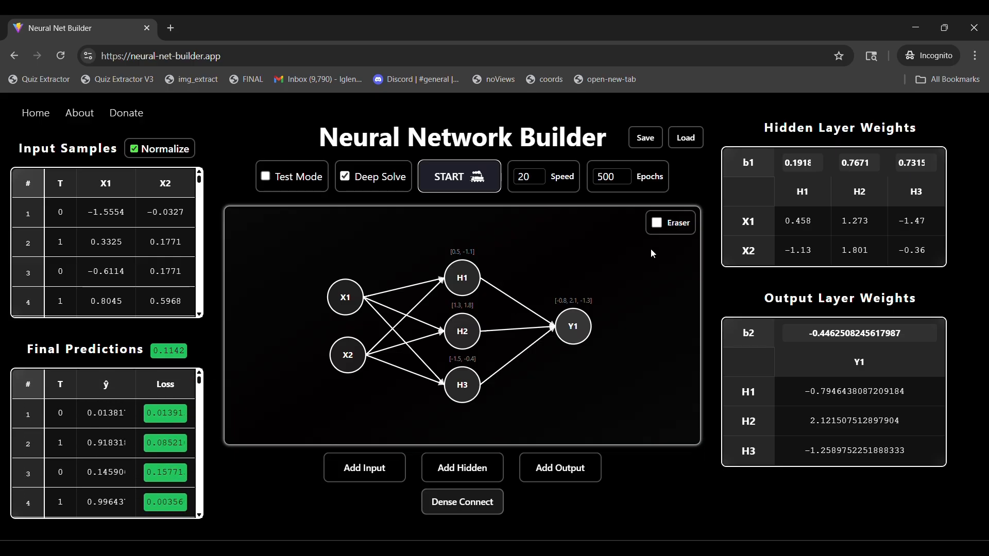
# Download the trained network as a JSON file to the Downloads folder under the suggested file name.
pyautogui.click(646, 141)
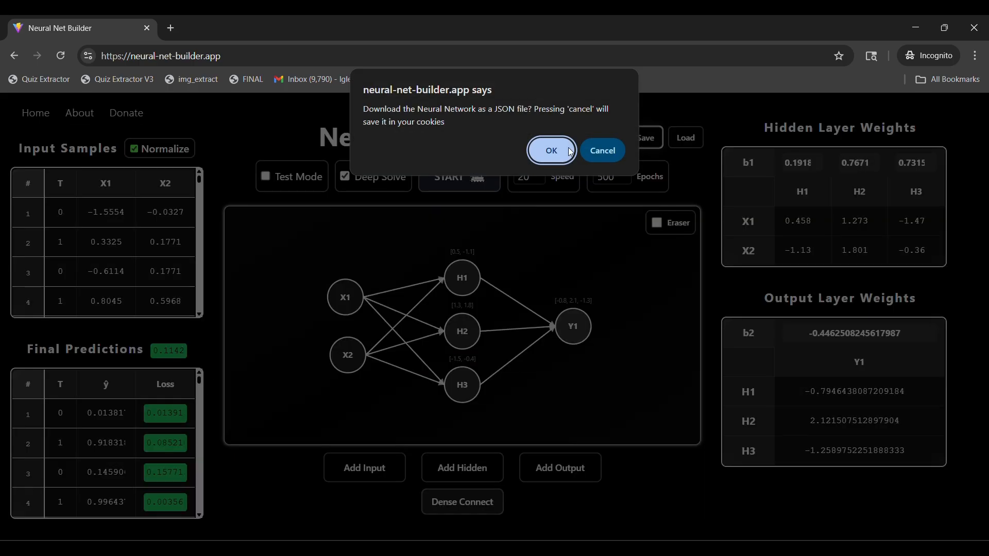
pyautogui.click(550, 155)
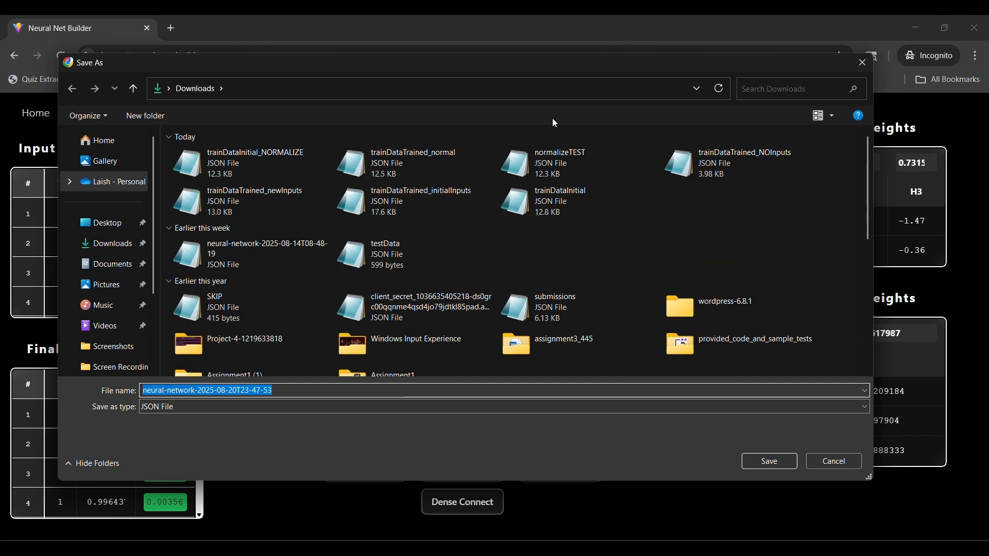
pyautogui.click(767, 469)
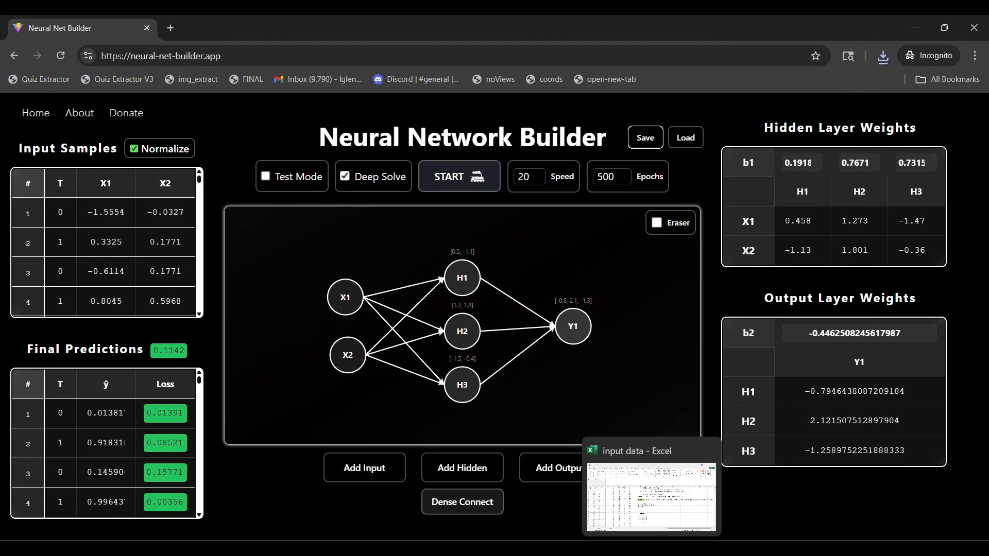
# Switch to the input data workbook in Excel, update the random samples and generate their JSON output.
pyautogui.click(653, 492)
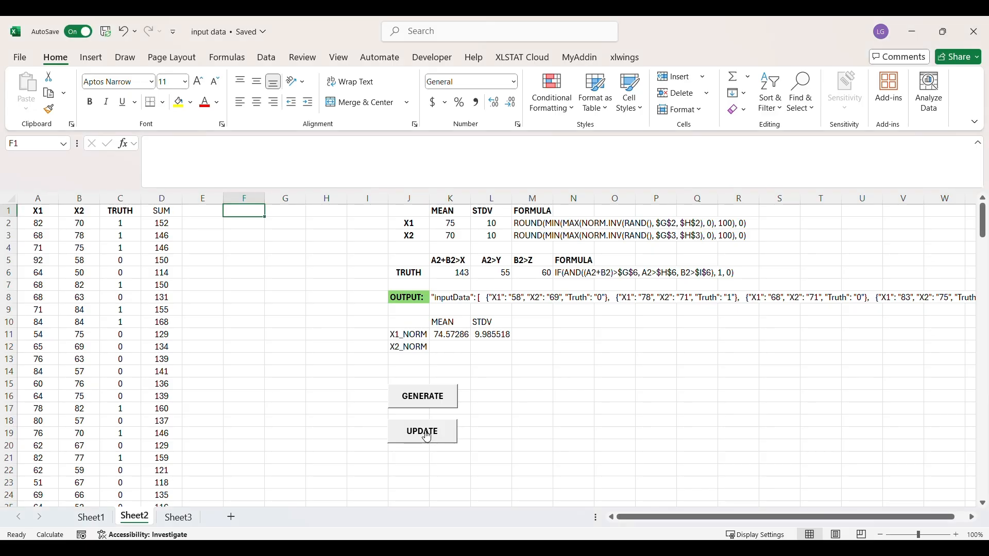
pyautogui.click(429, 434)
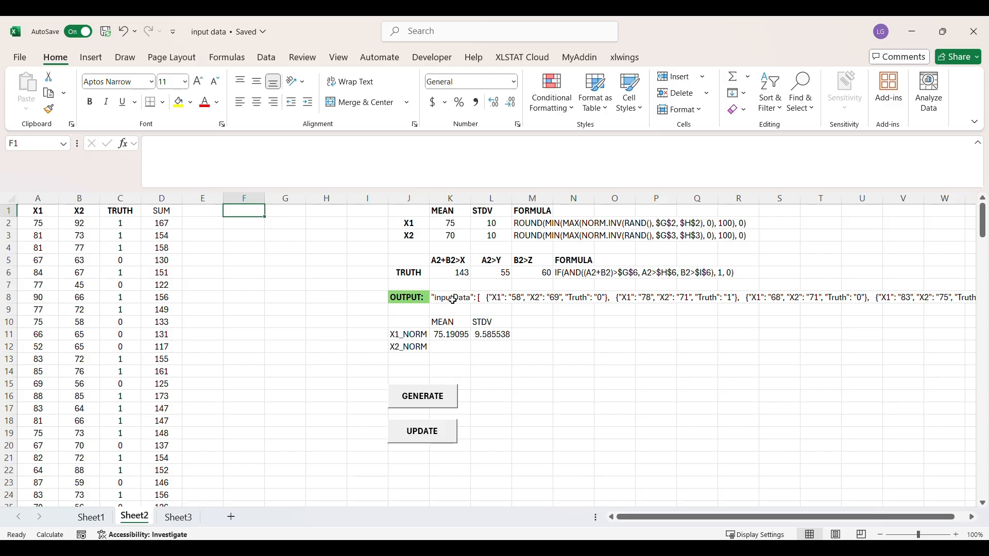
pyautogui.click(442, 403)
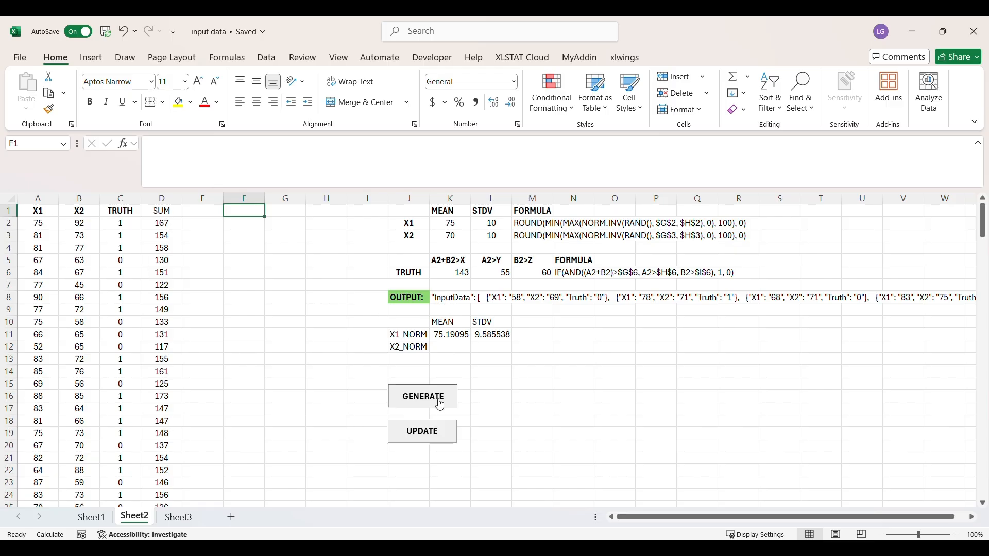
# Copy the entire inputData text from the OUTPUT cell K8.
pyautogui.click(450, 298)
pyautogui.click(314, 166)
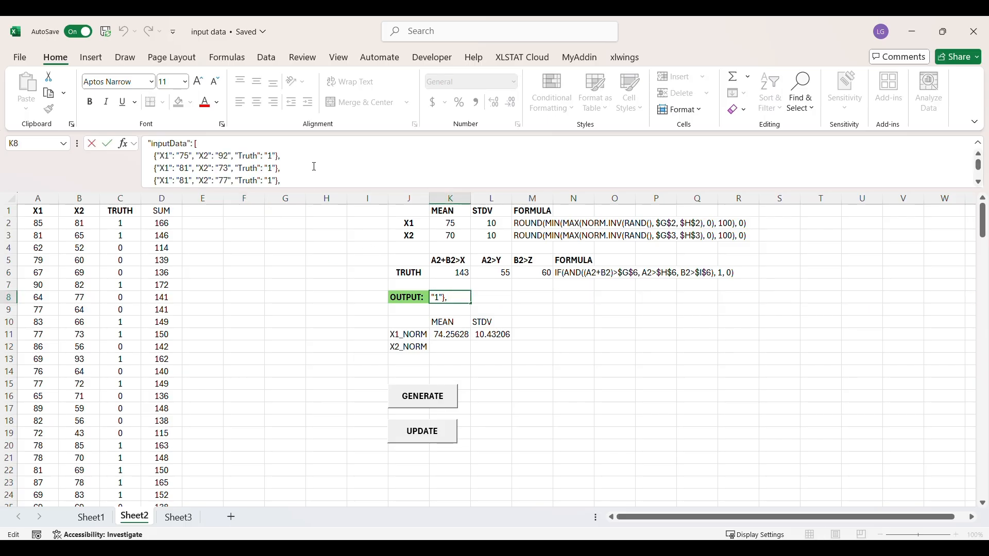
pyautogui.hotkey('ctrl', 'shift', 'End')
pyautogui.hotkey('ctrl', 'c')
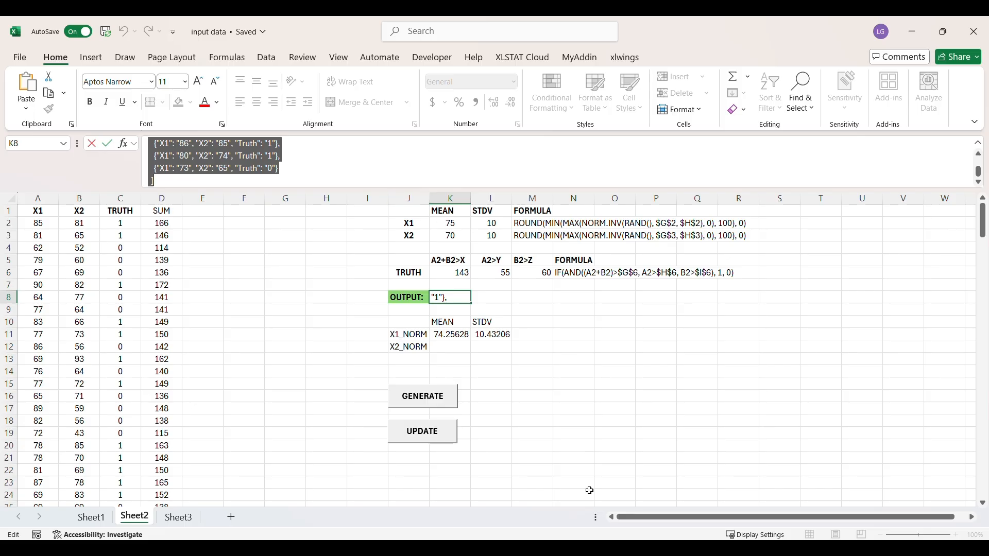
# Open neural-network-2025-08-20T23-47-53 from the Downloads folder in Notepad and maximize its window.
pyautogui.click(568, 550)
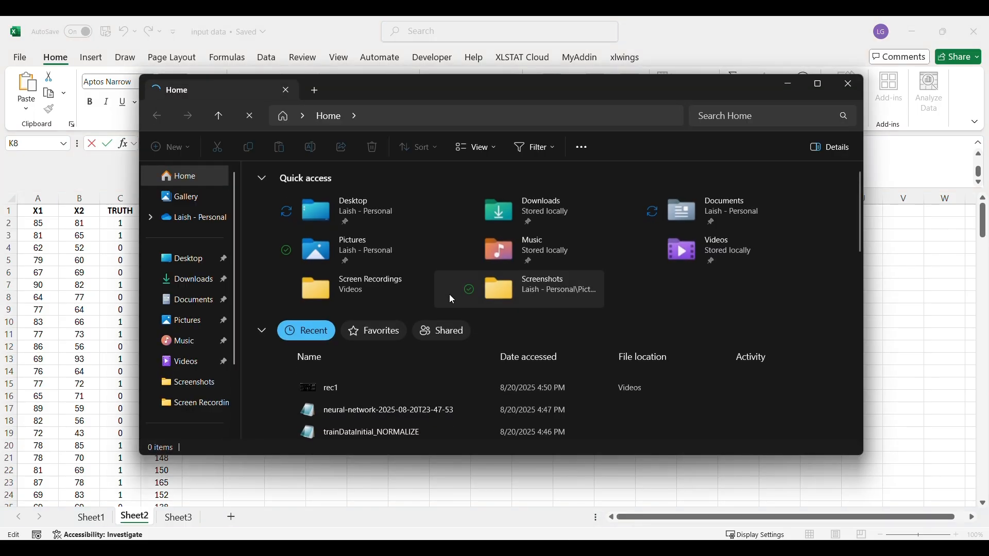
pyautogui.click(192, 280)
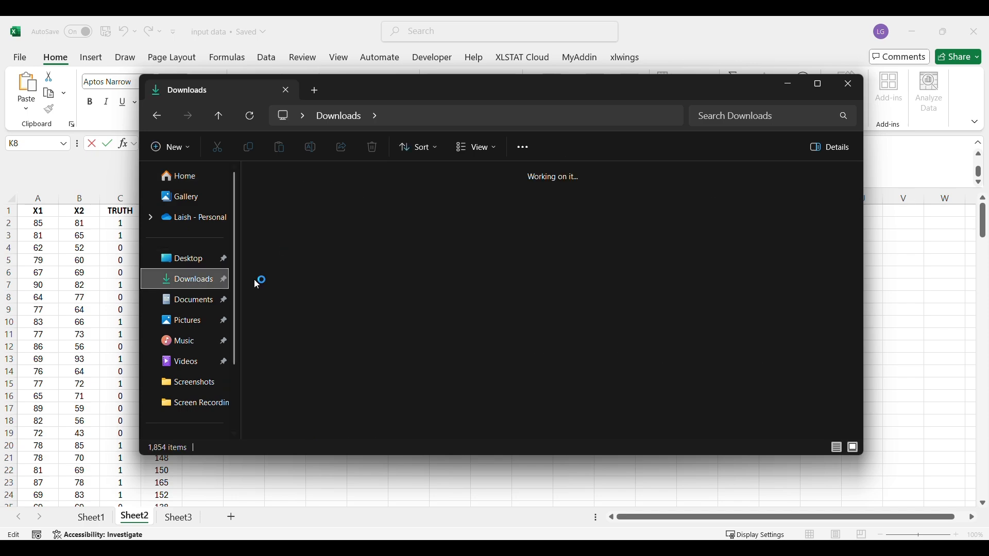
pyautogui.click(412, 199)
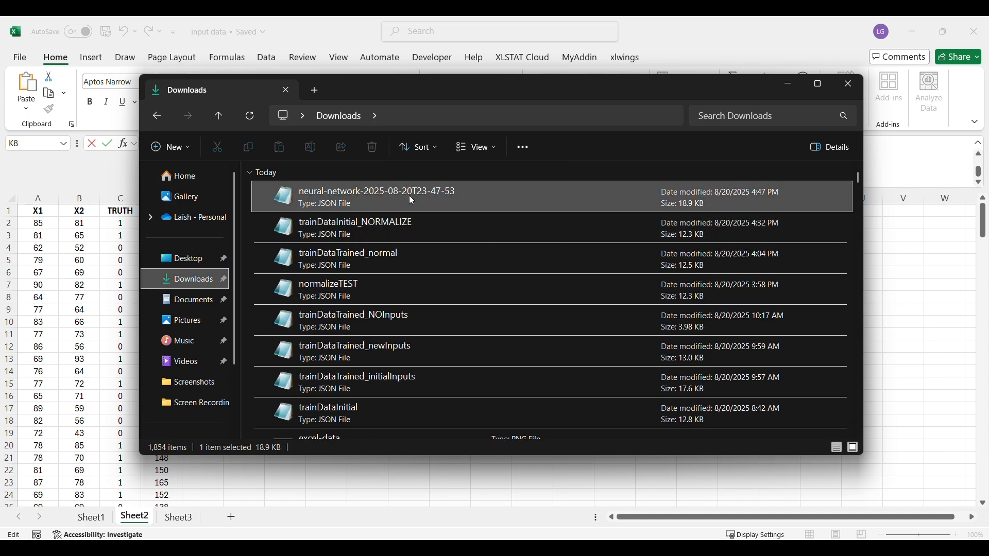
pyautogui.doubleClick(412, 199)
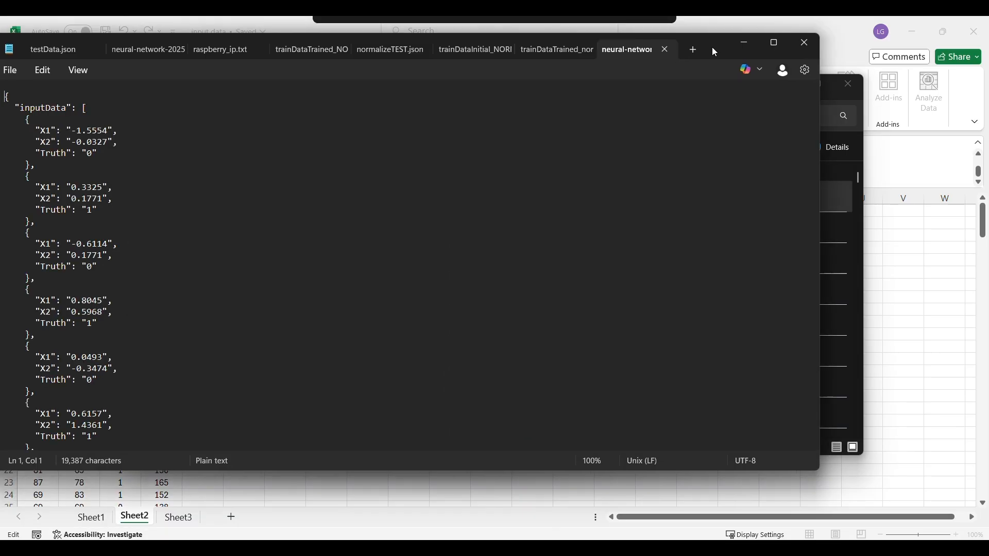
pyautogui.doubleClick(711, 47)
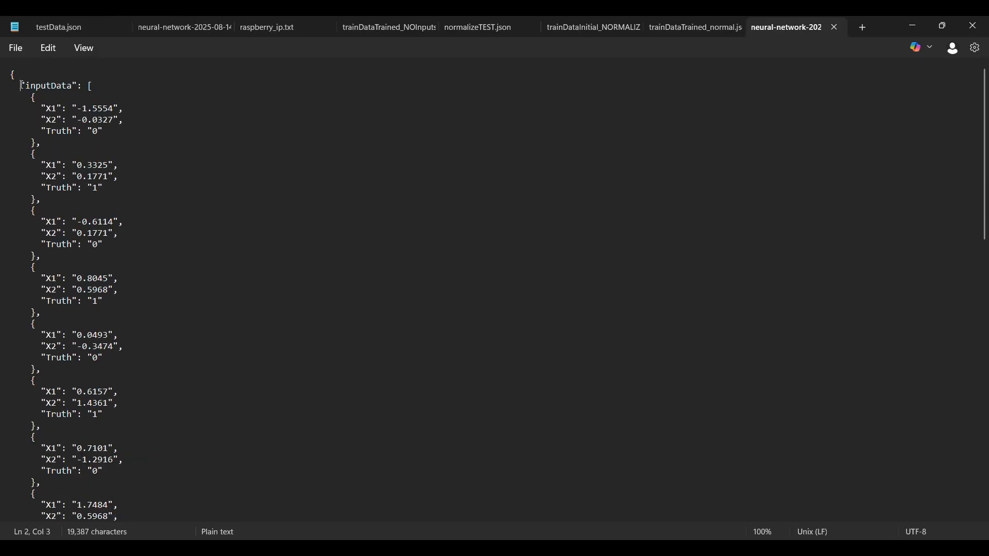
# Replace the file's whole inputData array with the copied samples, keeping the trained weights, then save the file and minimize Notepad.
pyautogui.moveTo(984, 103); pyautogui.dragTo(953, 481)
pyautogui.scroll(3, 309, 358)
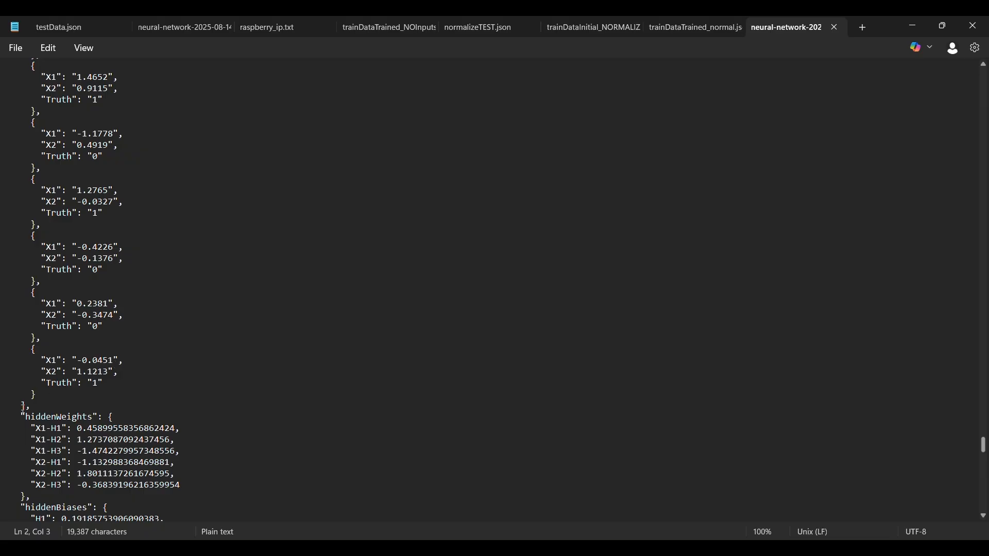
pyautogui.keyDown('shift'); pyautogui.click(27, 407); pyautogui.keyUp('shift')
pyautogui.press('Delete')
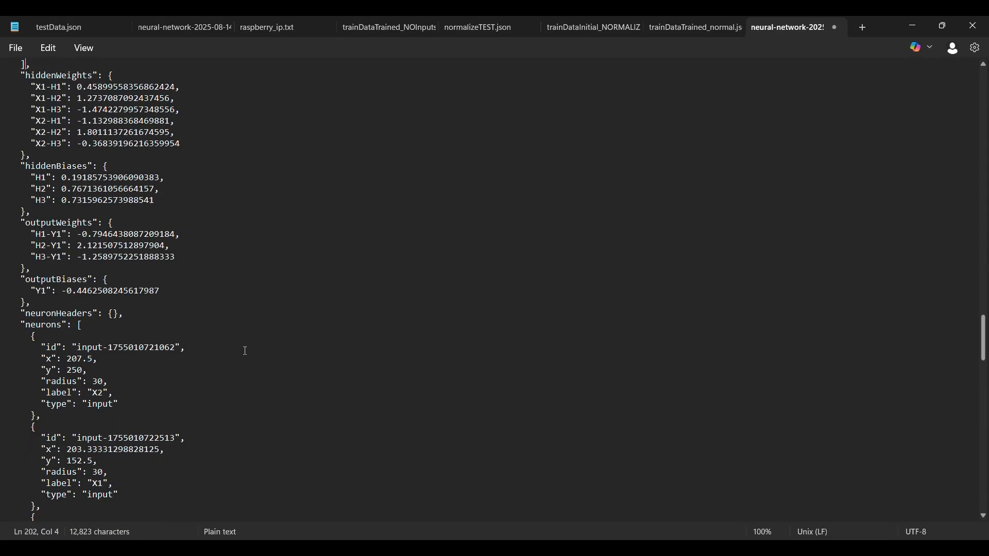
pyautogui.scroll(7, 239, 326)
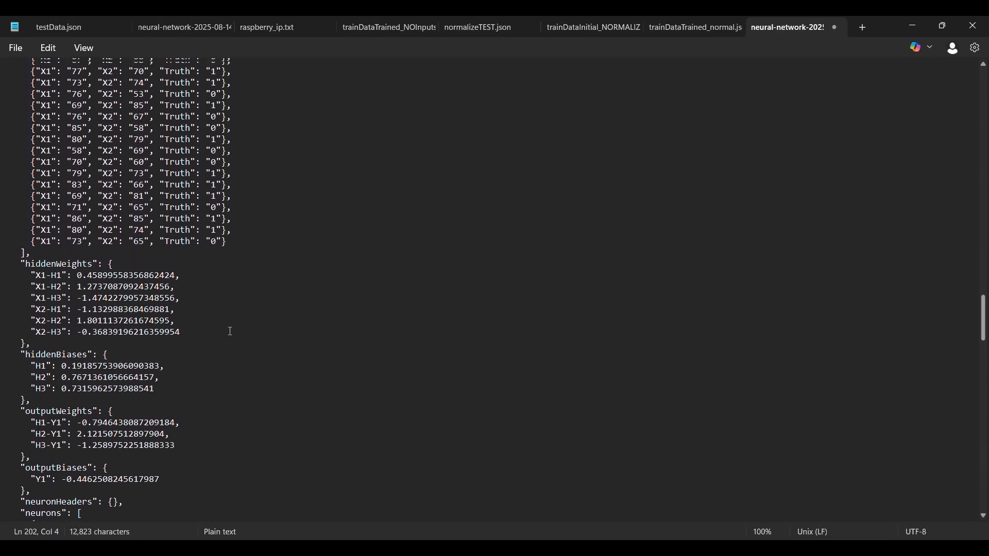
pyautogui.scroll(1, 237, 326)
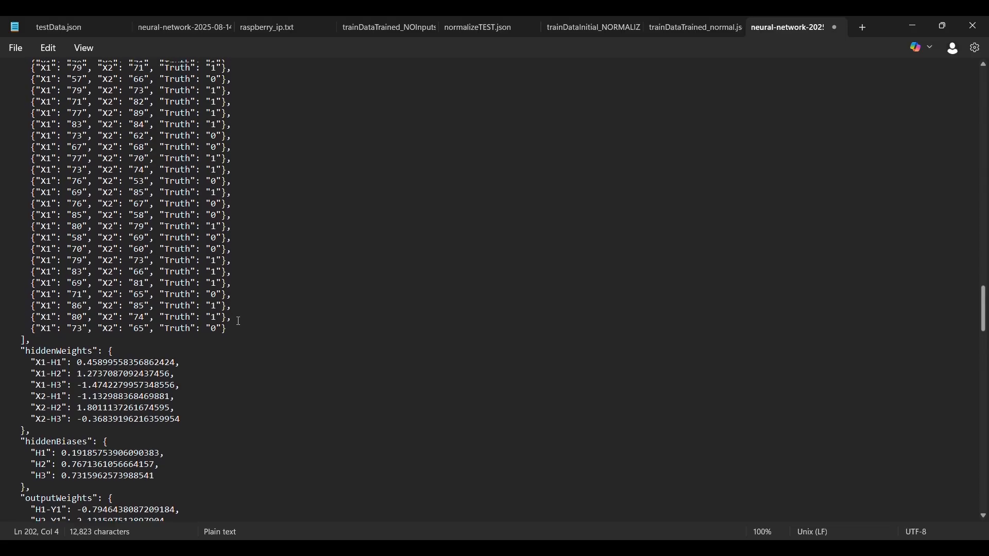
pyautogui.click(236, 337)
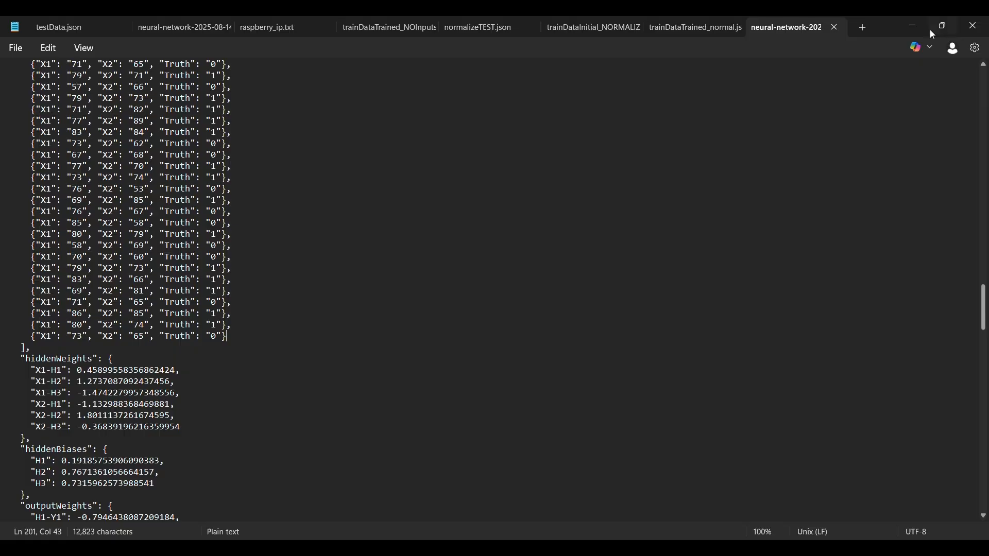
pyautogui.click(906, 24)
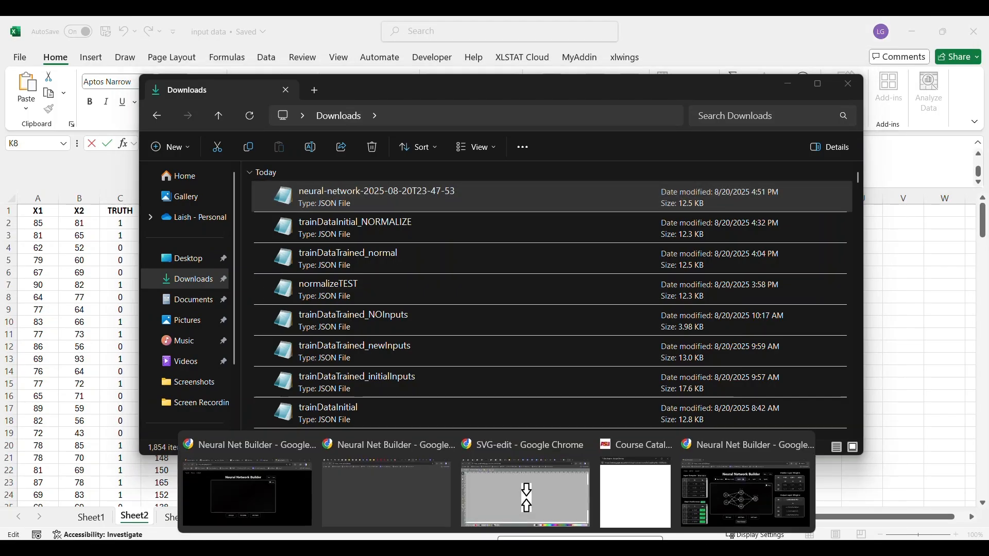
# Return to Neural Net Builder in Chrome, refresh it, load neural-network-2025-08-20T23-47-53 from the computer and check the new input samples.
pyautogui.click(736, 502)
pyautogui.click(58, 61)
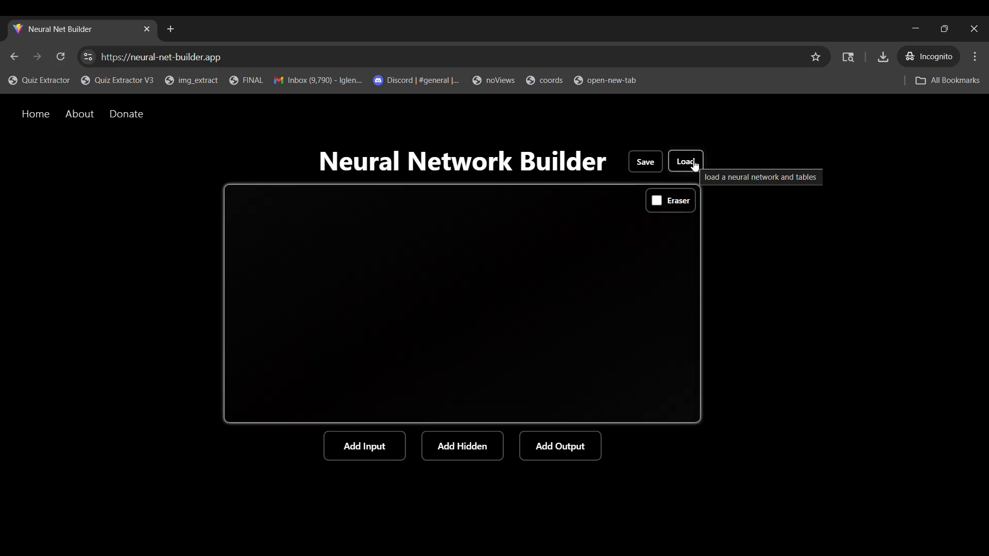
pyautogui.click(690, 165)
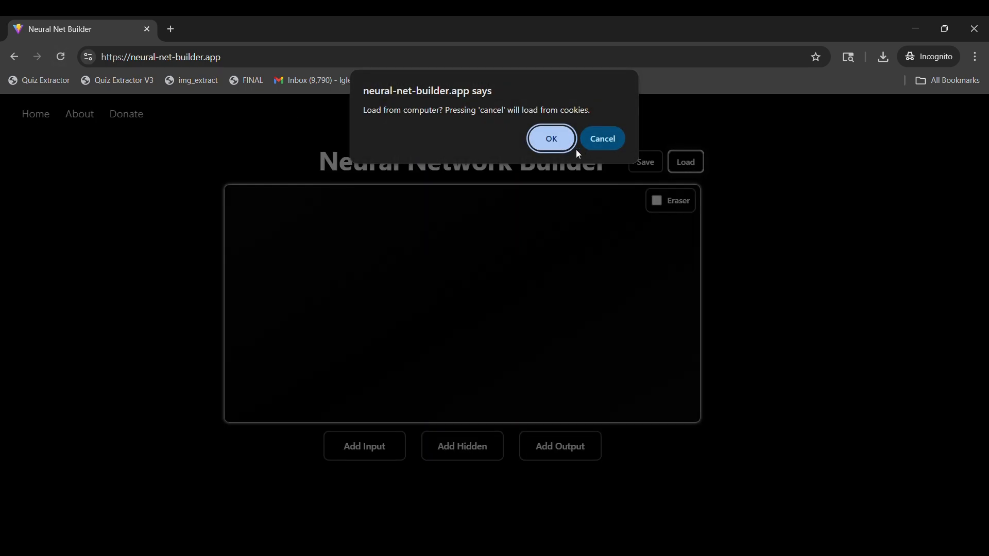
pyautogui.click(550, 140)
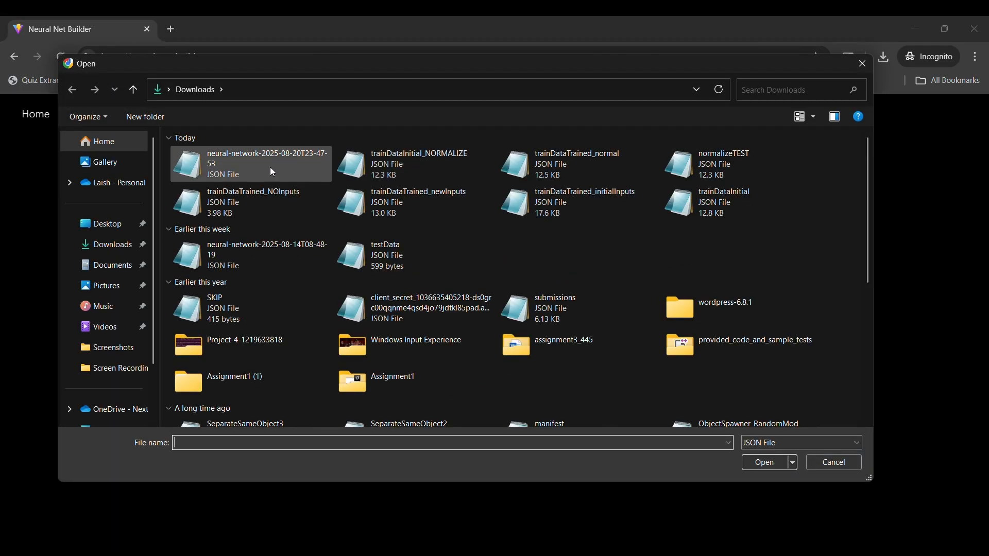
pyautogui.doubleClick(263, 160)
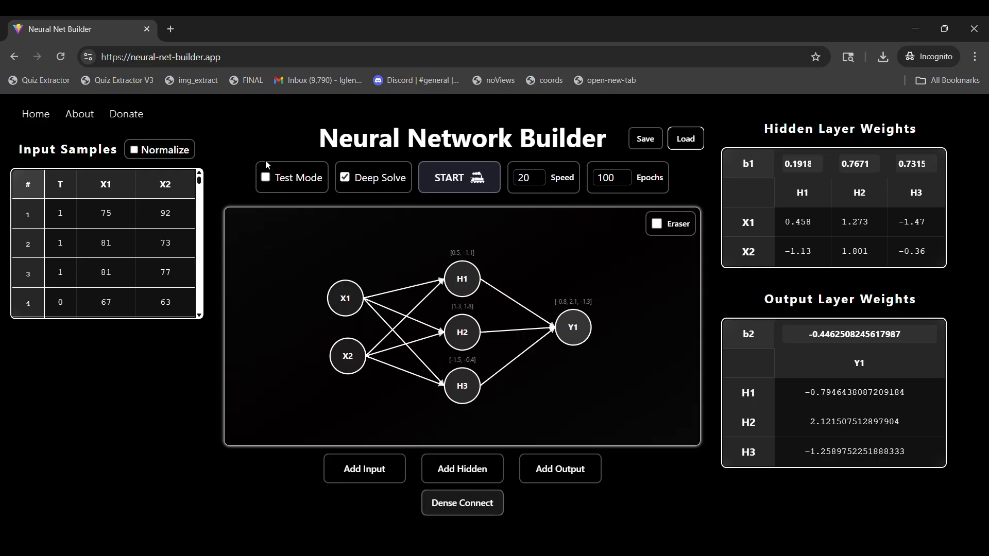
pyautogui.scroll(-2, 155, 218)
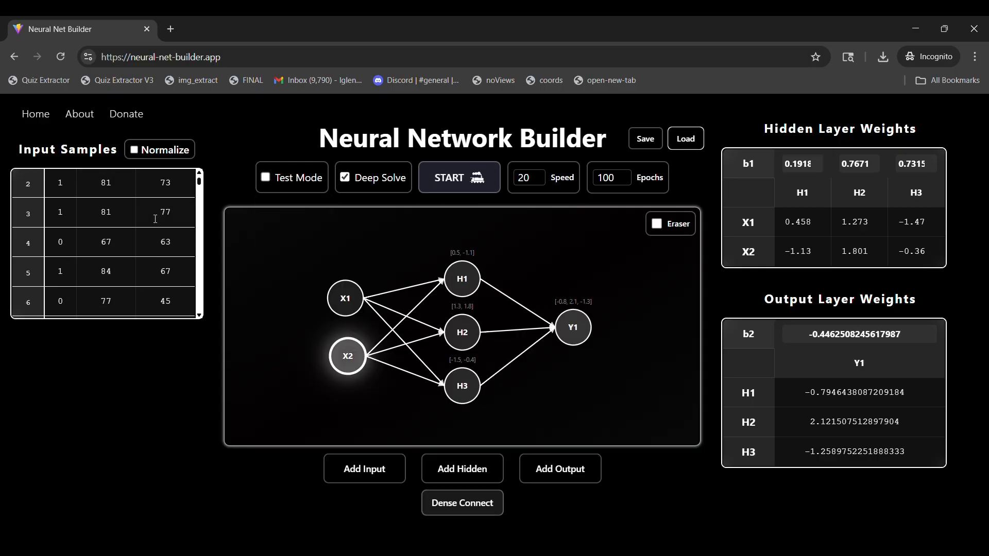
pyautogui.scroll(2, 155, 219)
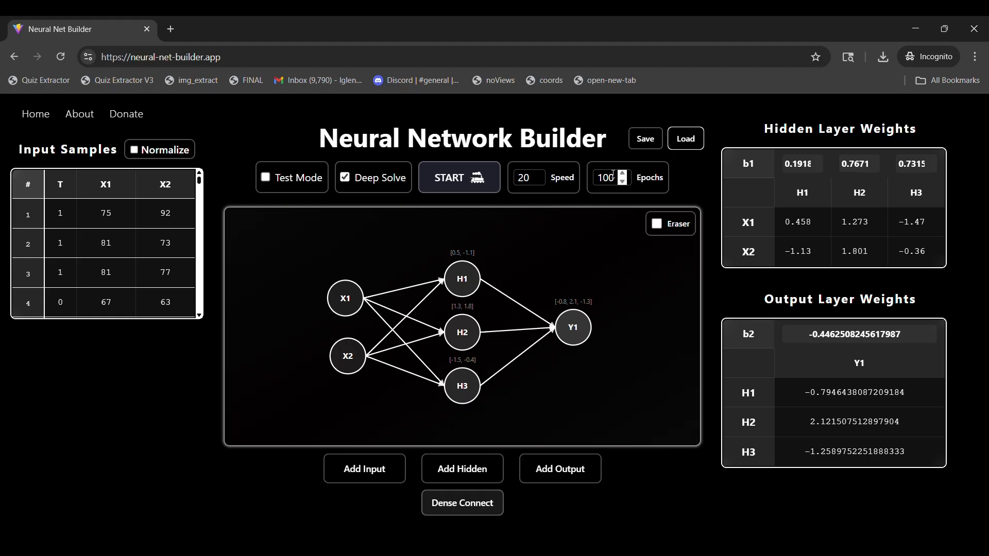
# Normalize the new input samples, train the network for 100 epochs and review the losses in the Final Predictions table.
pyautogui.click(177, 151)
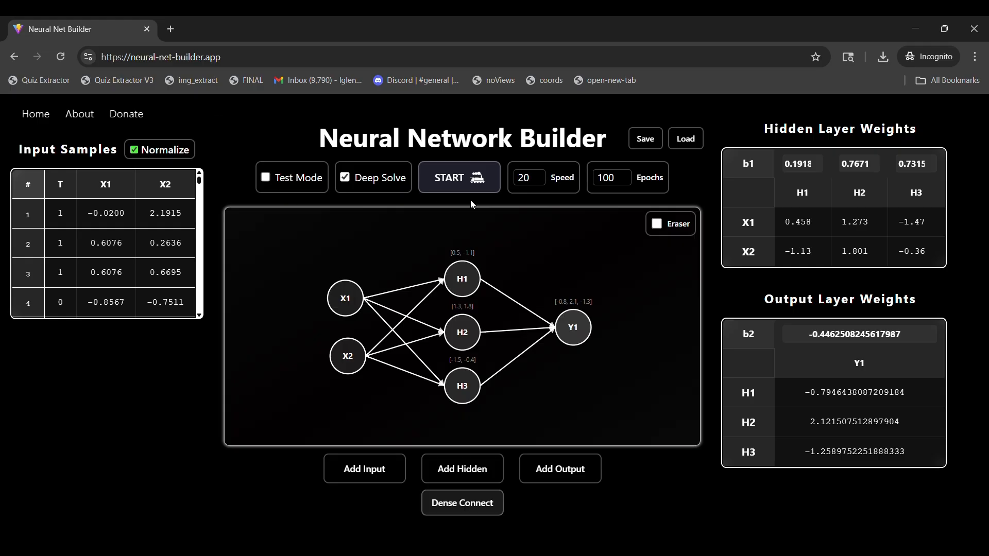
pyautogui.click(469, 177)
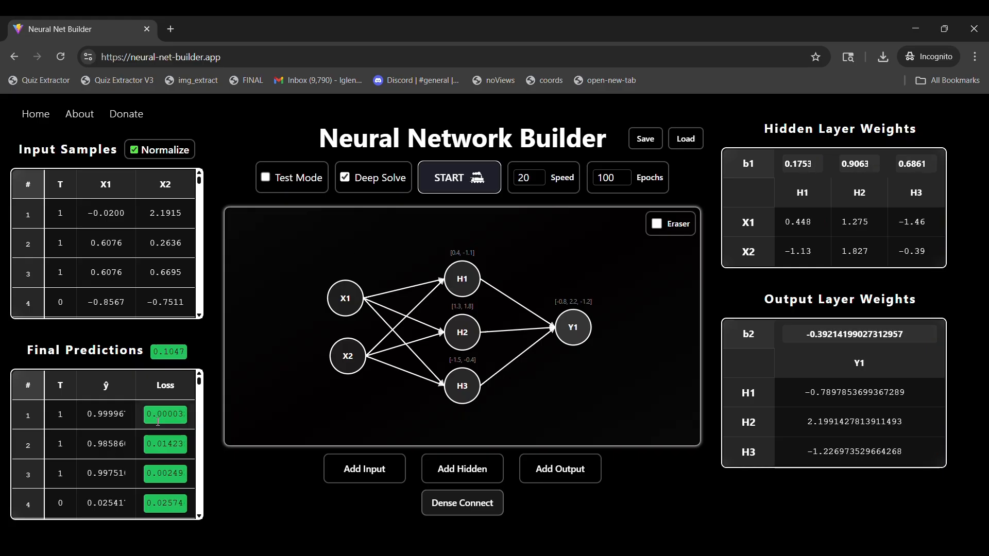
pyautogui.scroll(-5, 168, 392)
pyautogui.scroll(-20, 169, 393)
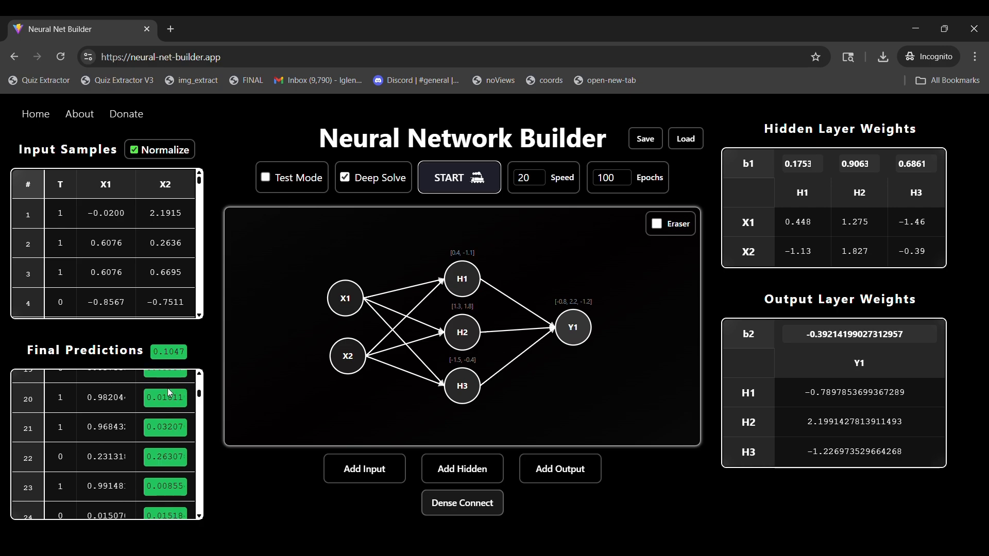
pyautogui.scroll(-17, 166, 399)
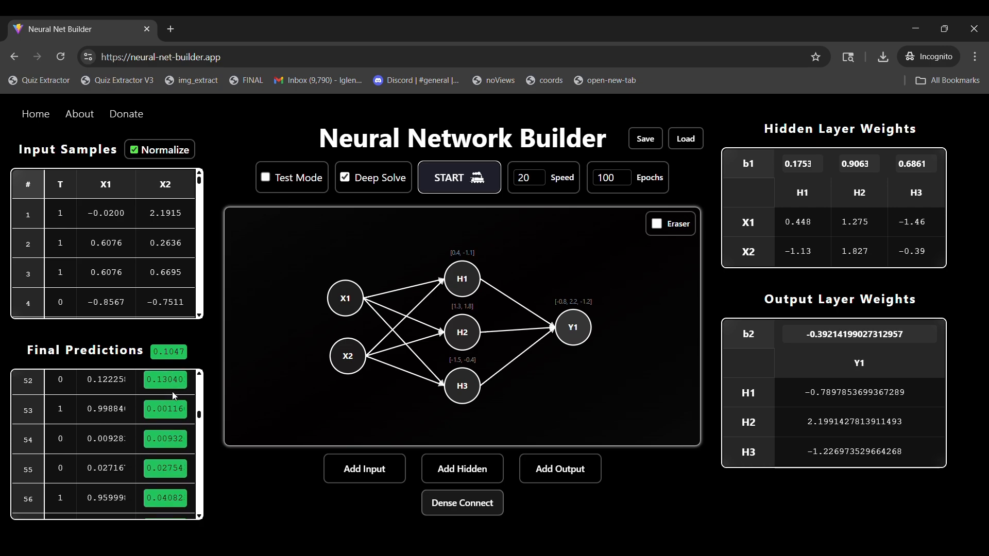
pyautogui.scroll(-20, 170, 403)
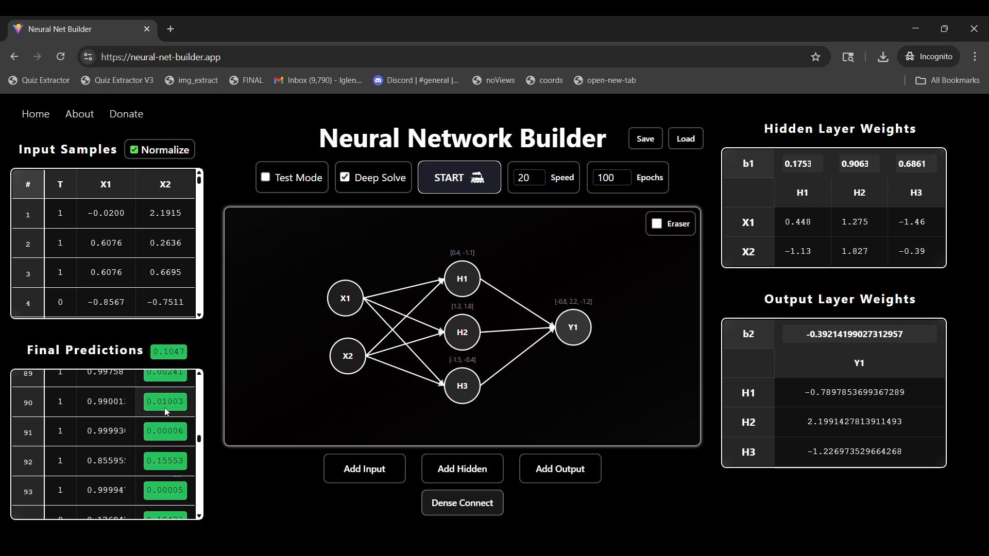
pyautogui.scroll(-15, 158, 412)
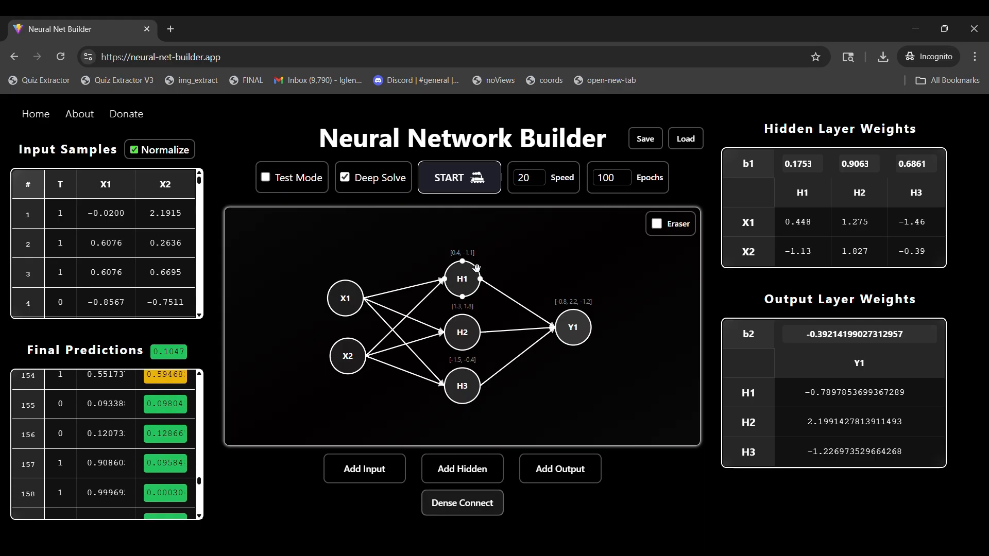
# Refresh the page to clear the loaded network.
pyautogui.click(61, 58)
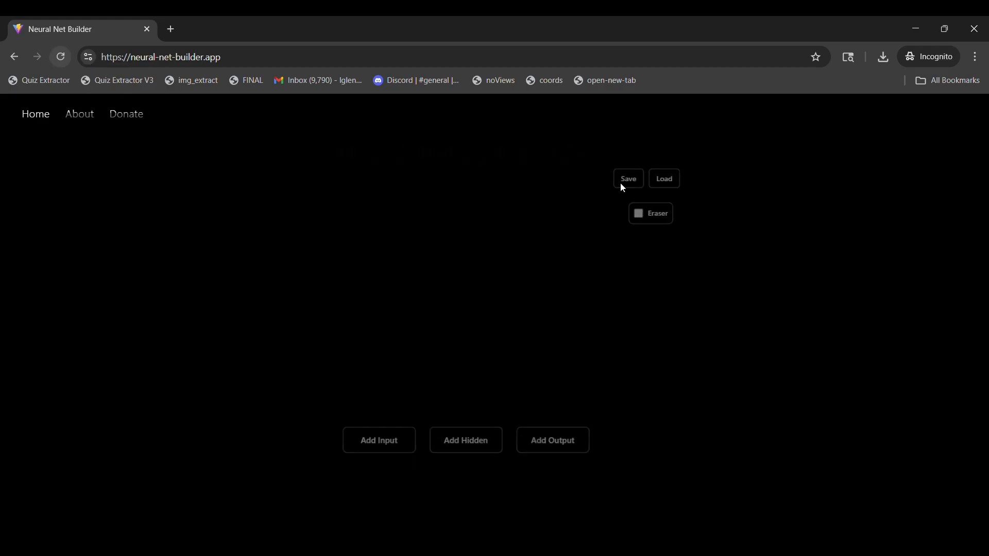
pyautogui.click(676, 163)
pyautogui.click(538, 132)
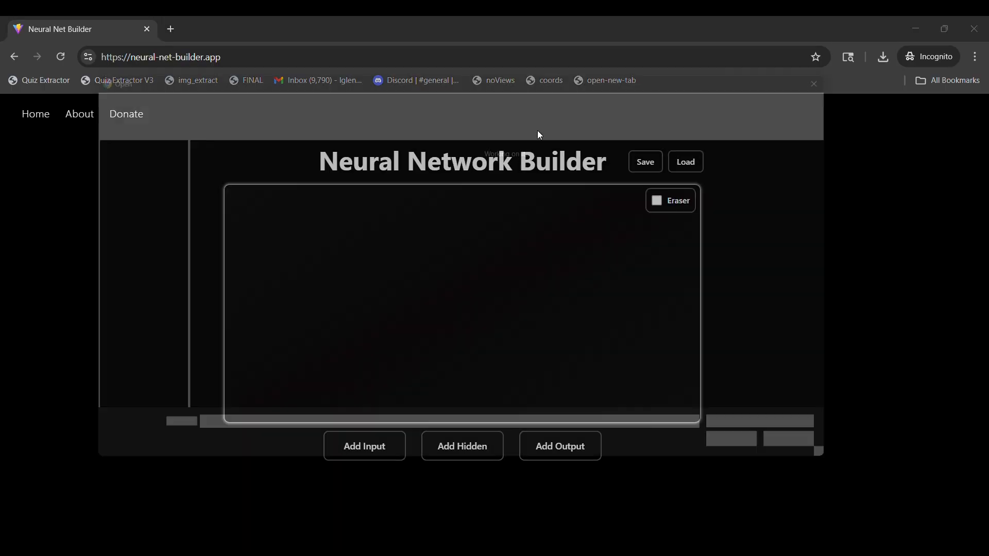
pyautogui.click(835, 463)
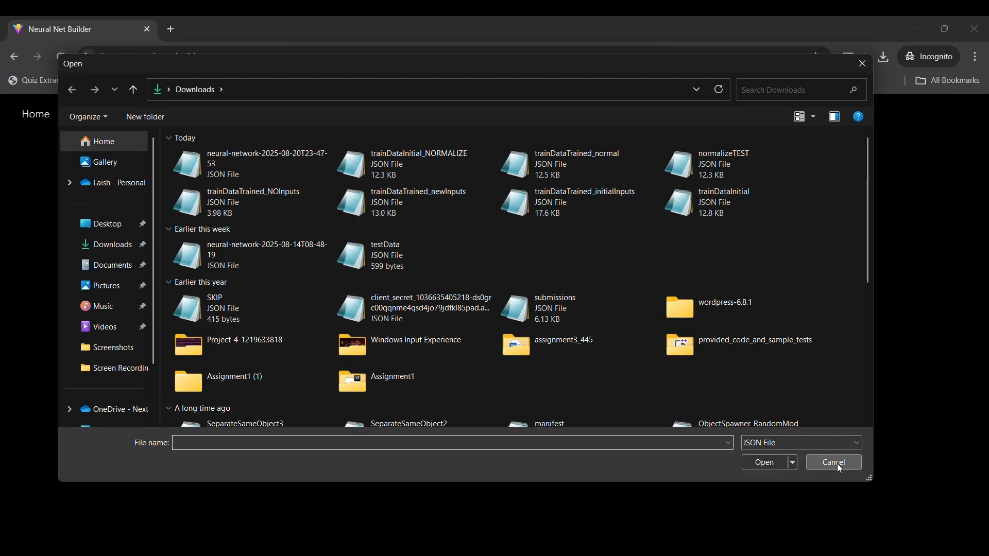
# Build a network with one input, two hidden neurons and one output, and densely connect them.
pyautogui.click(461, 451)
pyautogui.click(381, 447)
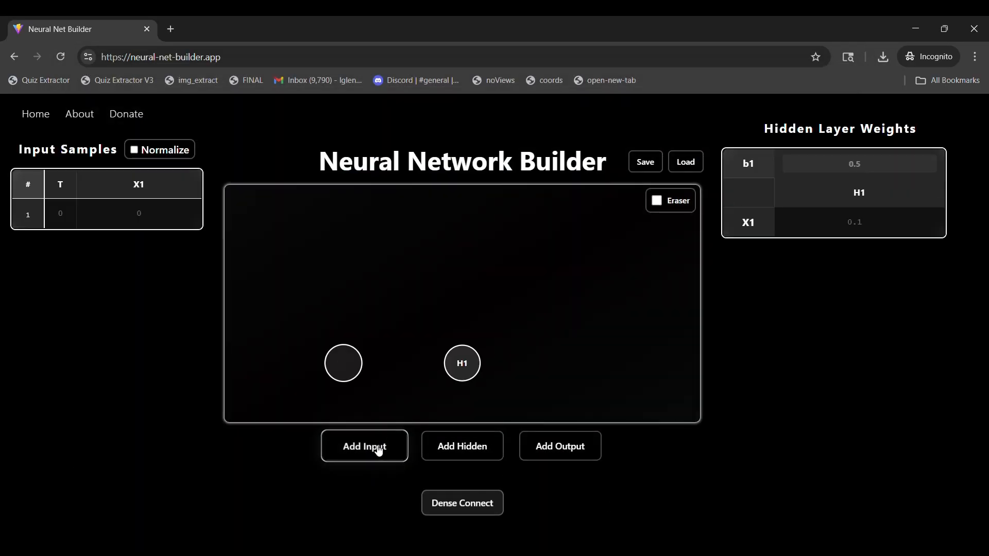
pyautogui.click(455, 448)
pyautogui.click(579, 457)
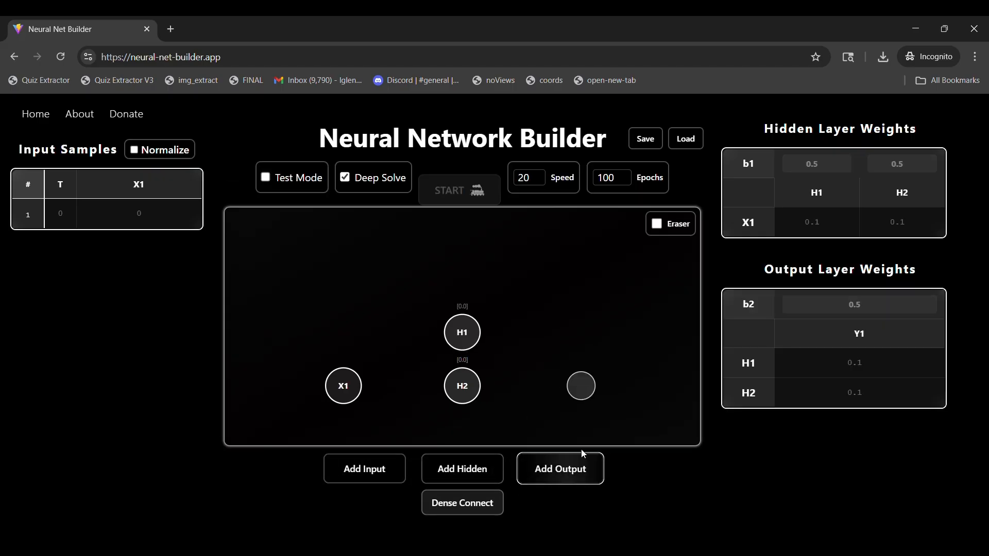
pyautogui.click(463, 505)
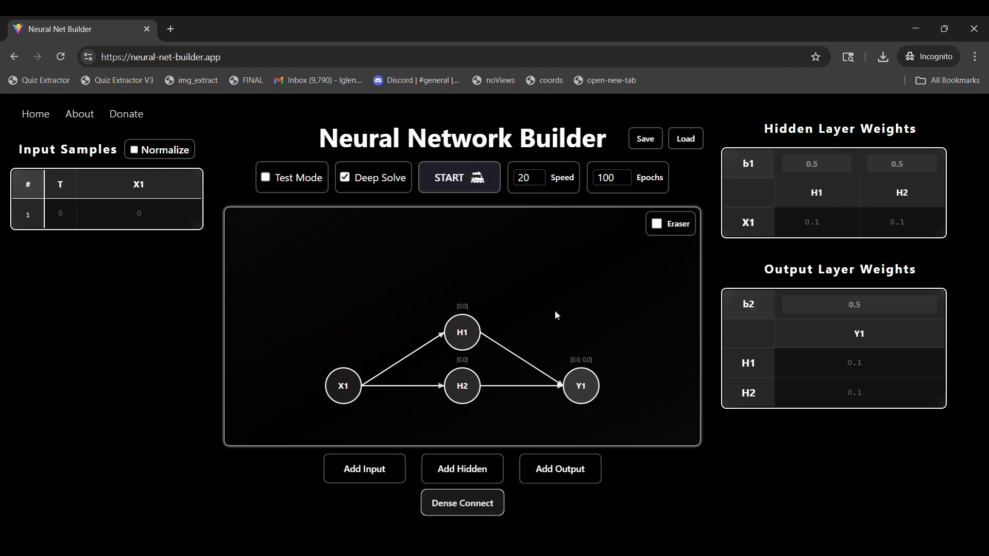